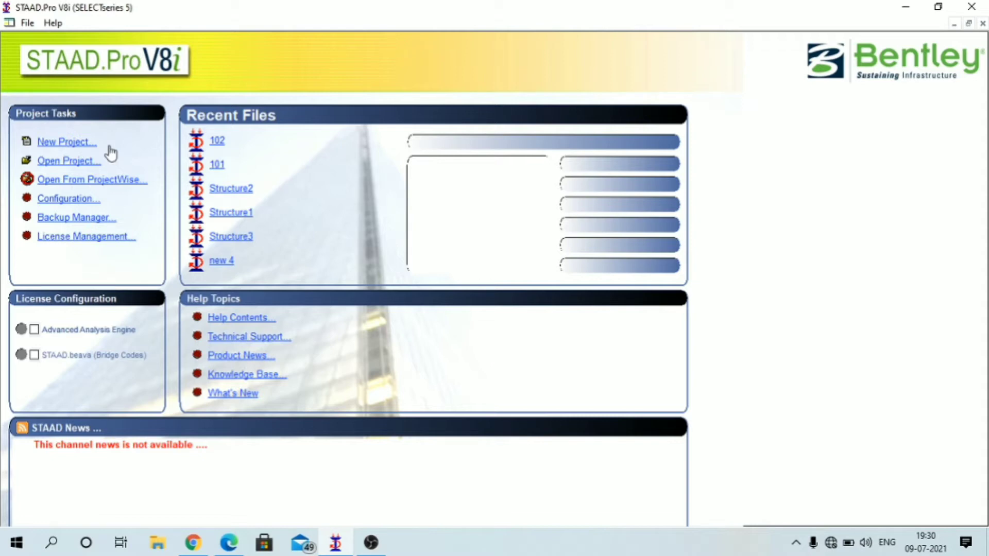
Step: Create a new Space structure file named 100 and start it with the Structure Wizard
left_click(74, 145)
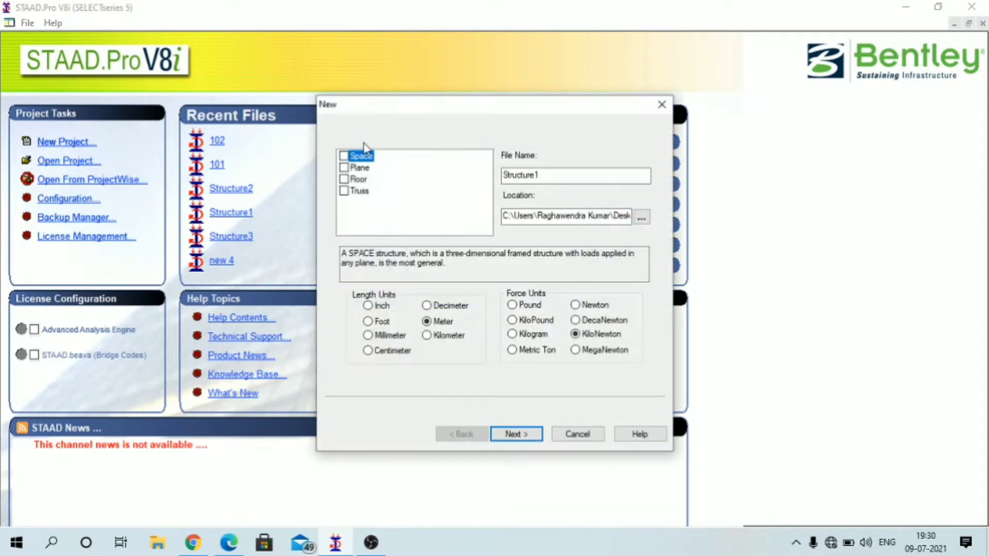
left_click(355, 156)
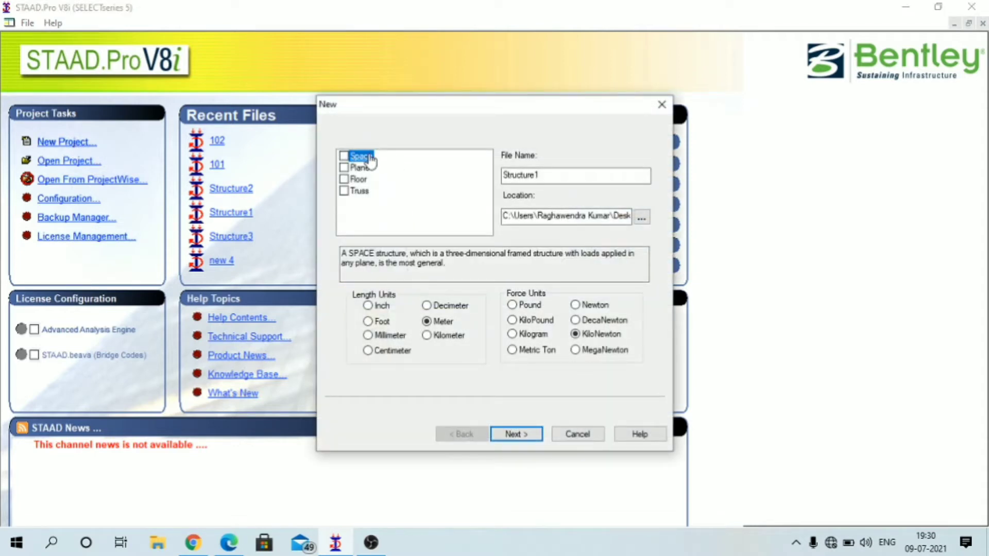
double_click(543, 175)
type("100")
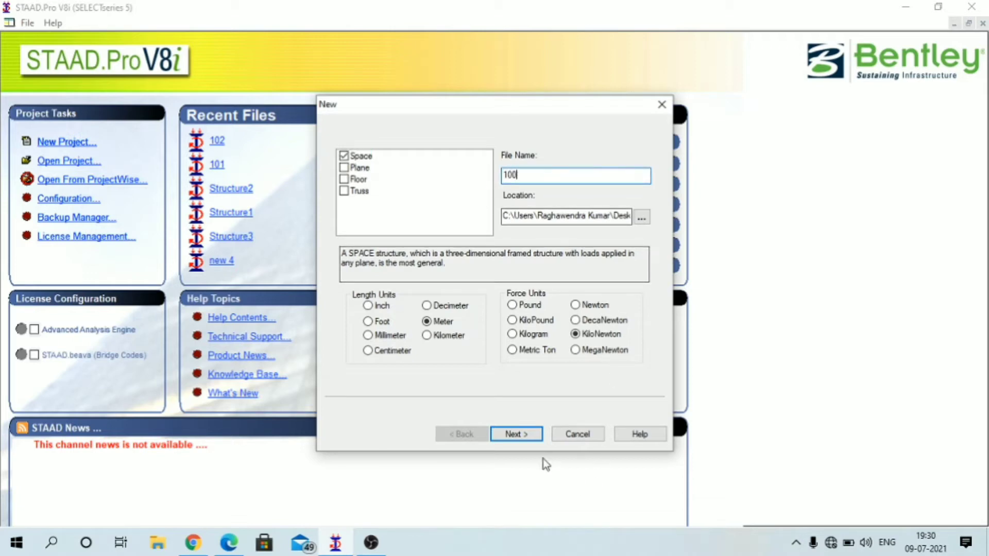
left_click(517, 434)
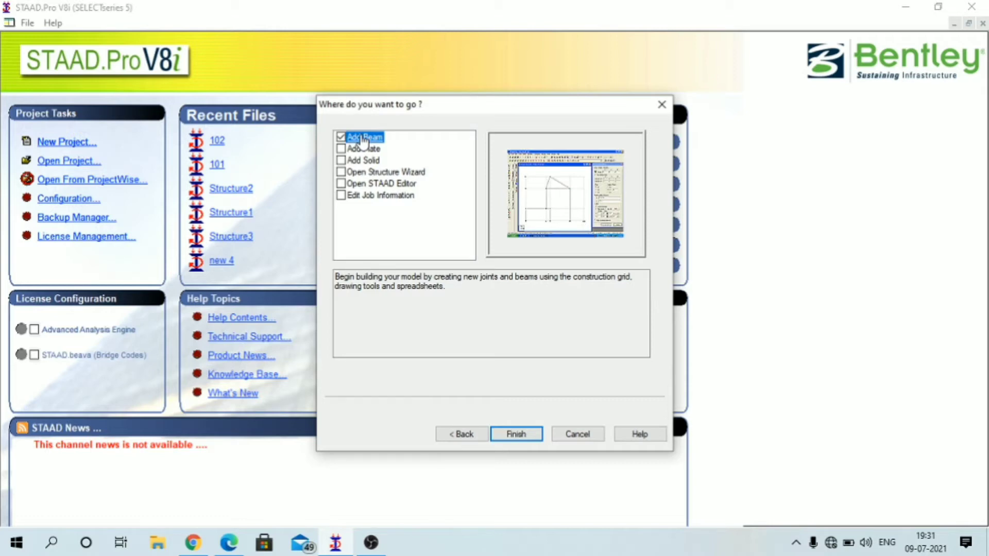
left_click(363, 175)
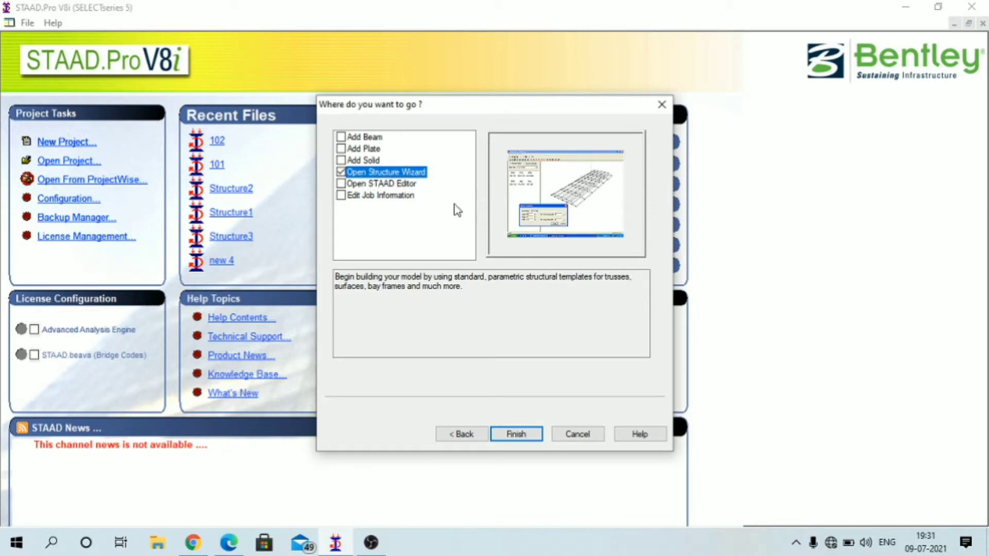
left_click(525, 436)
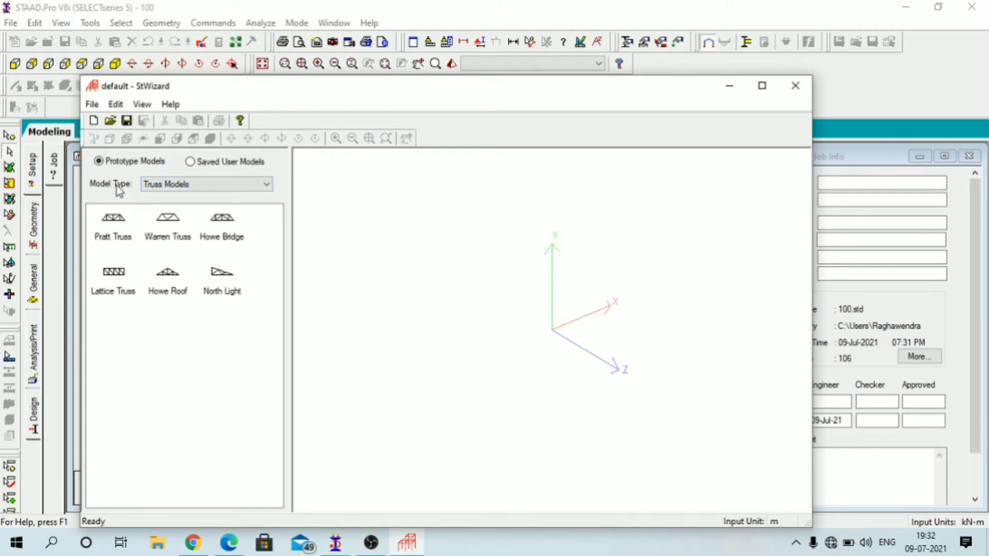
Step: Generate a Bay Frame from the frame models with a length of 17 m and 2 bays each along length, height and width
left_click(217, 186)
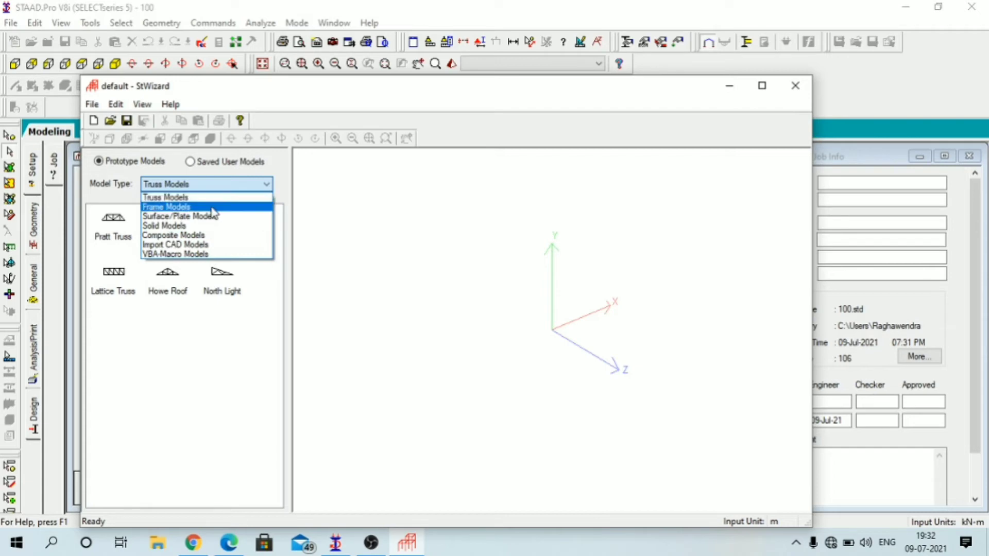
left_click(212, 207)
left_click(214, 212)
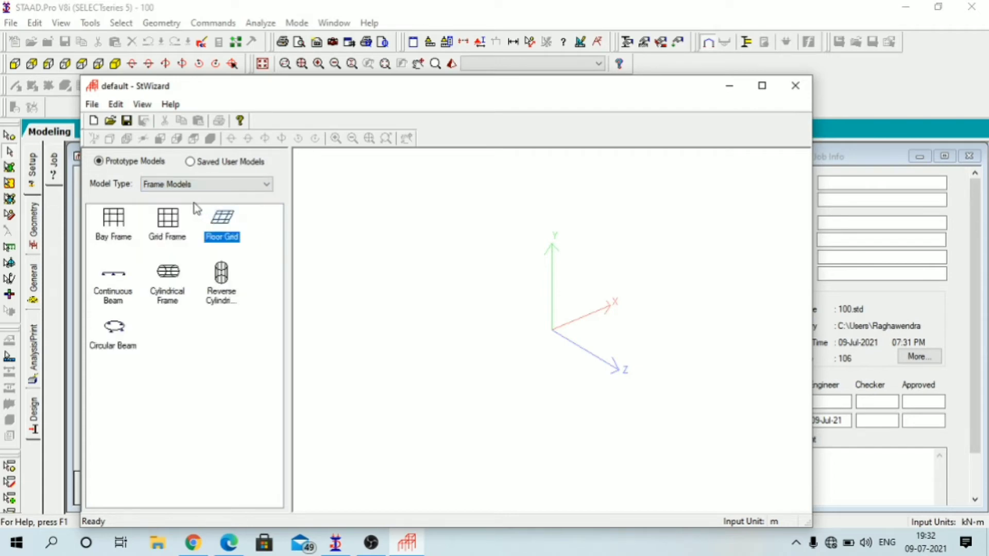
double_click(114, 222)
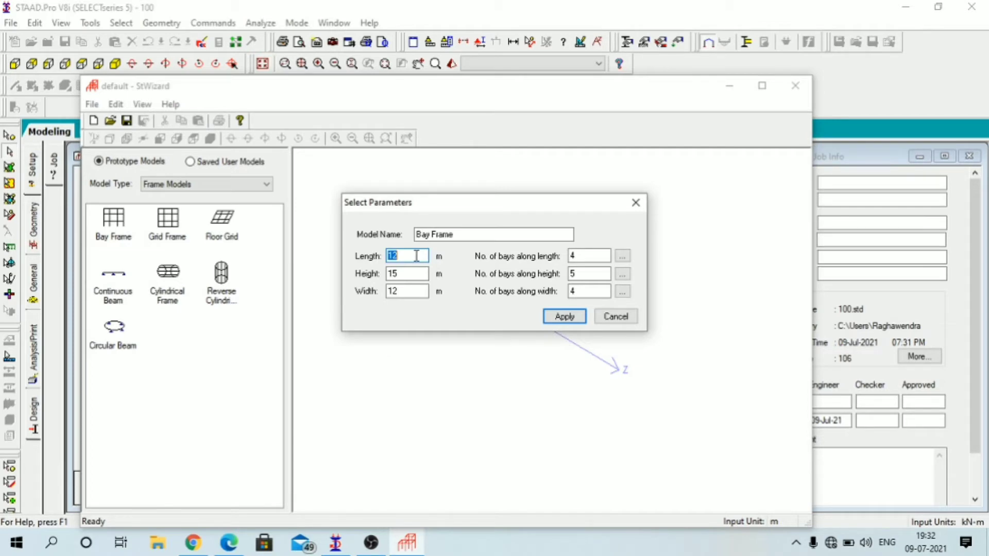
type("17")
double_click(583, 254)
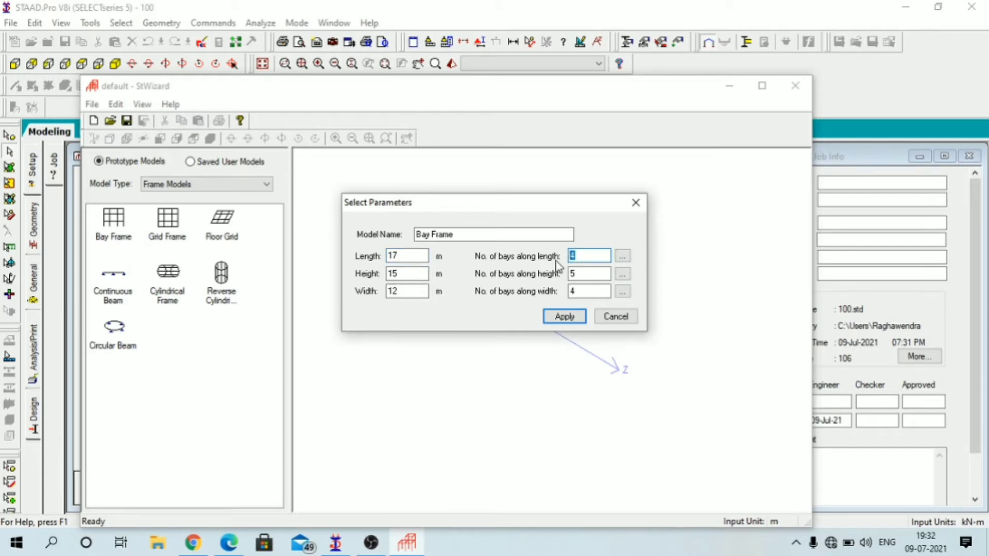
type("2")
key("Tab")
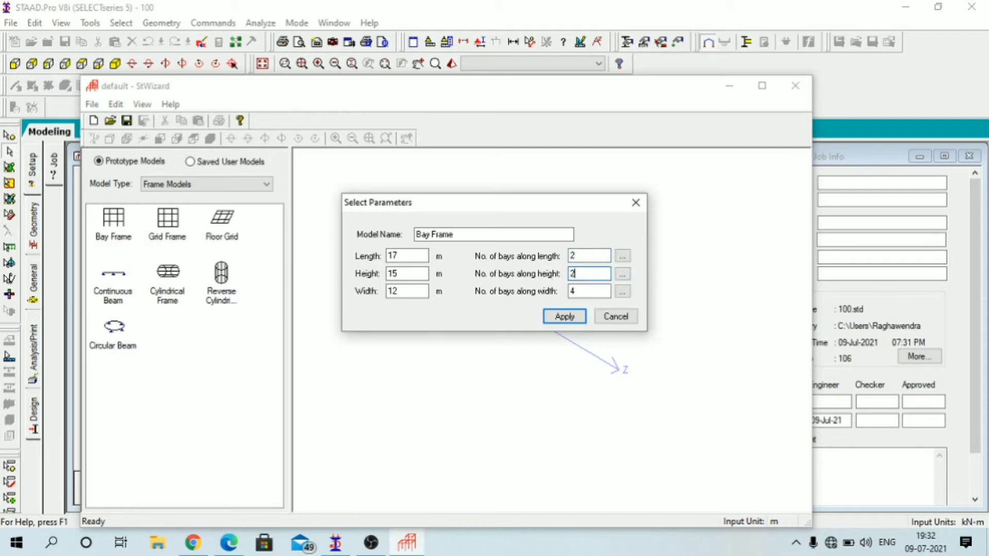
key("Tab")
type("2")
left_click(564, 316)
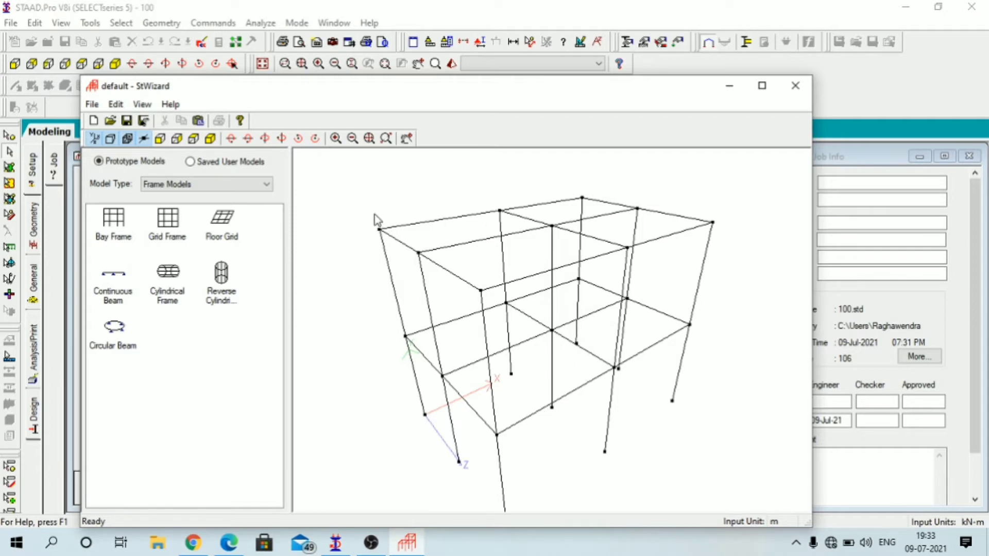
Step: Transfer the bay frame prototype into the STAAD.Pro model at X, Y and Z offsets of 0 m
left_click(116, 105)
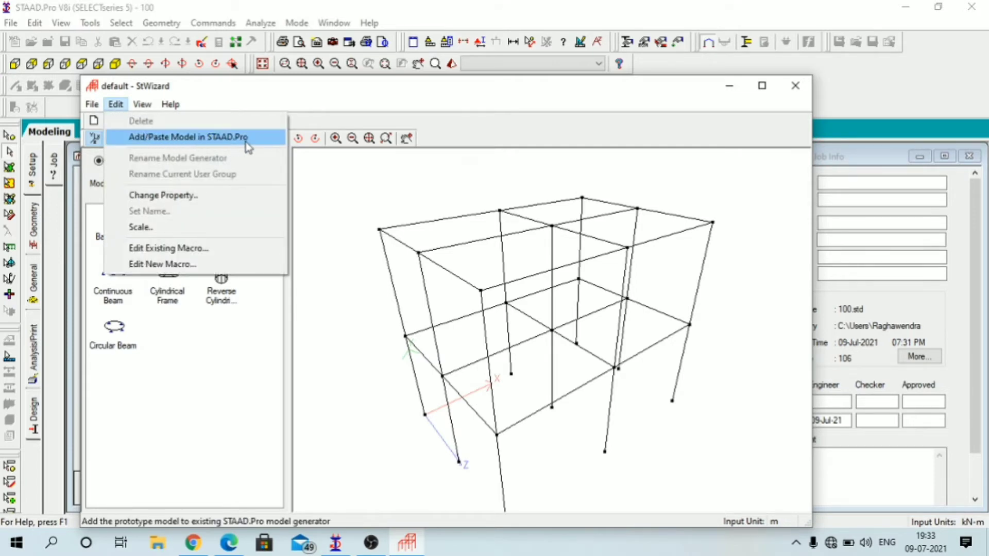
left_click(230, 136)
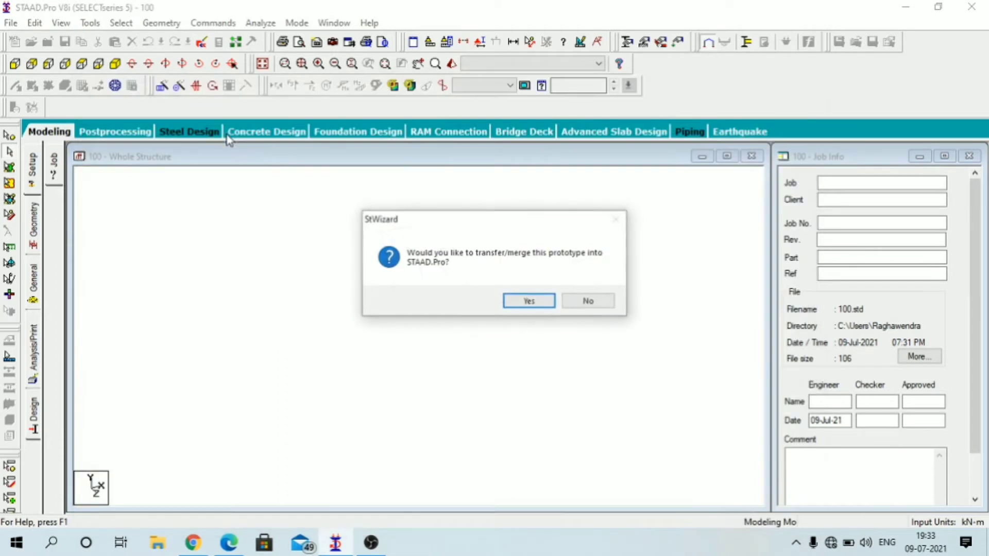
left_click(527, 300)
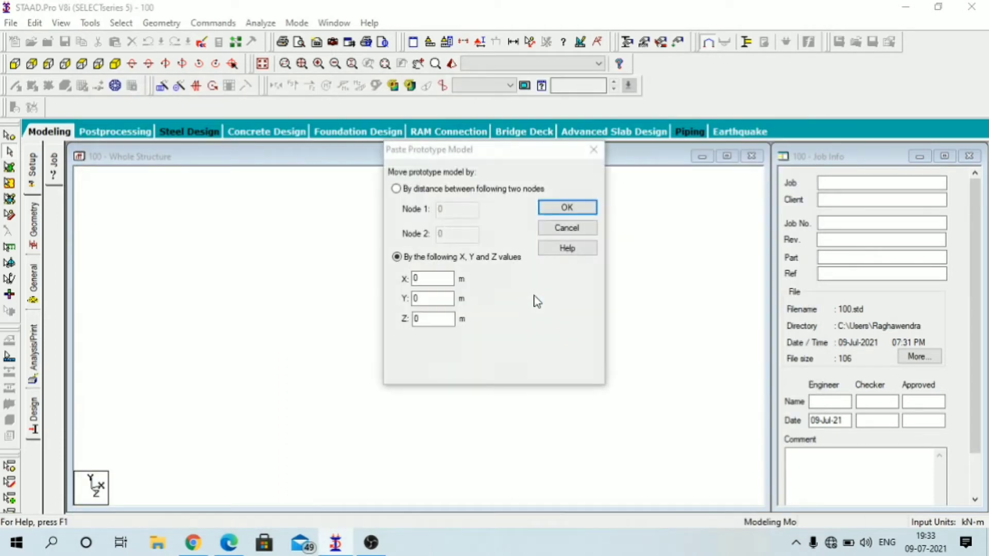
left_click(562, 207)
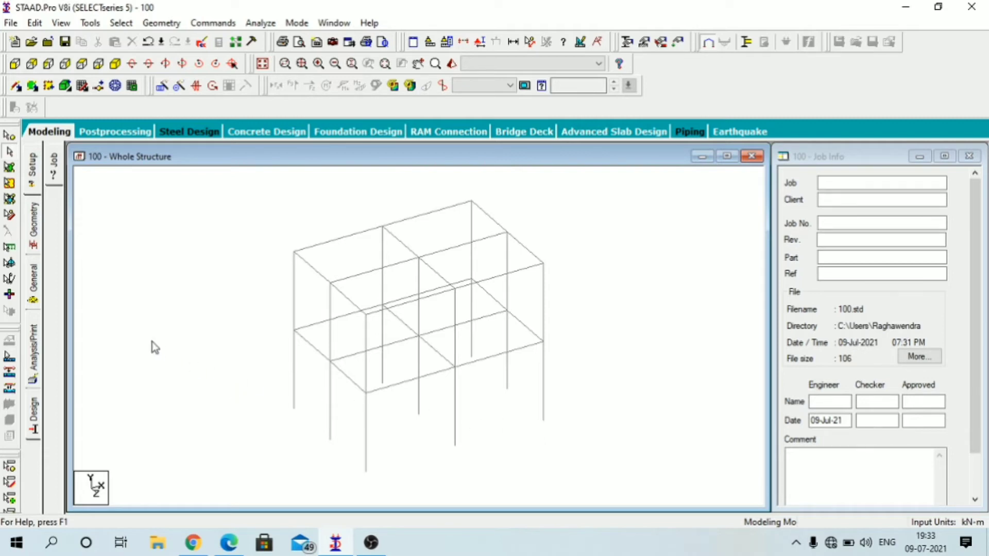
Step: Define a rectangular concrete section property with YD 0.4 m and ZD 0.3 m
left_click(33, 283)
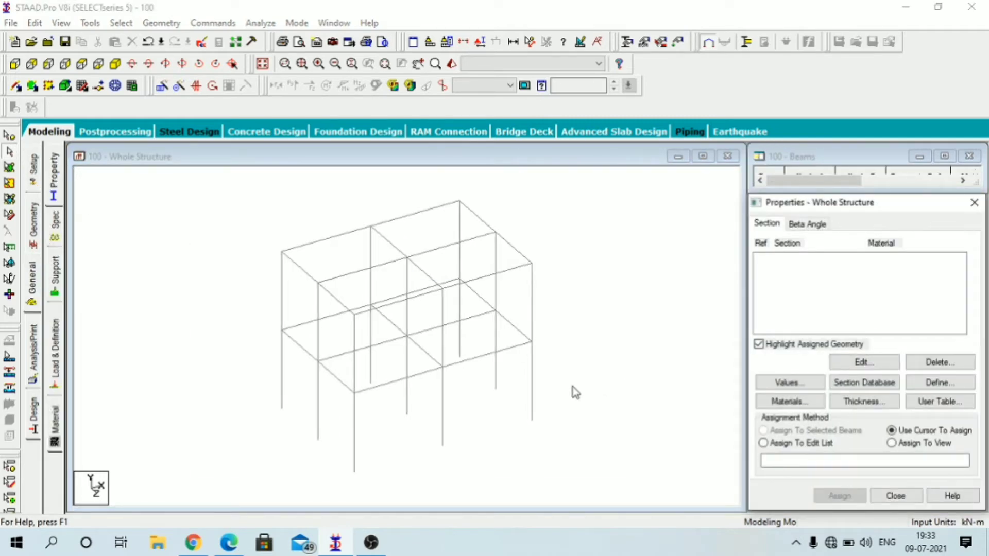
left_click(930, 384)
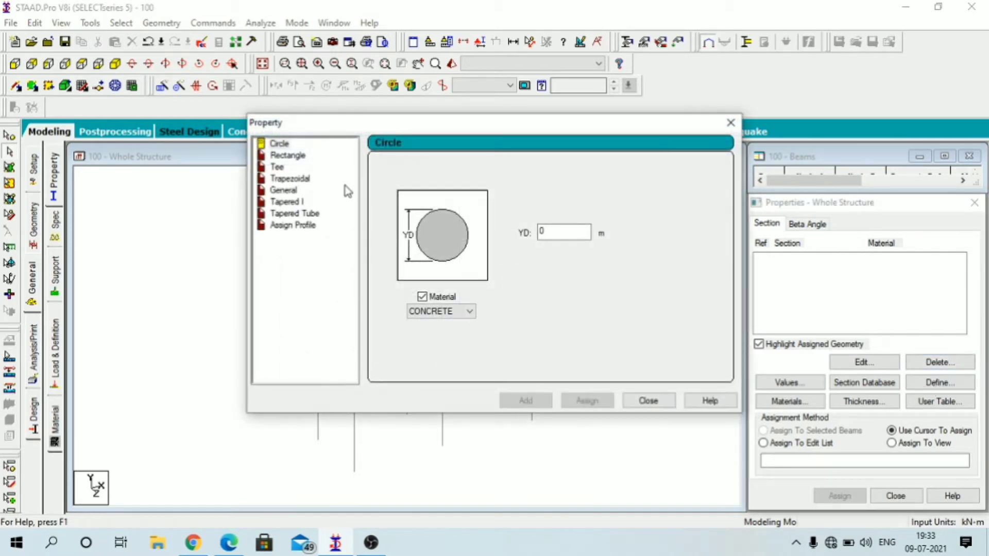
left_click(287, 156)
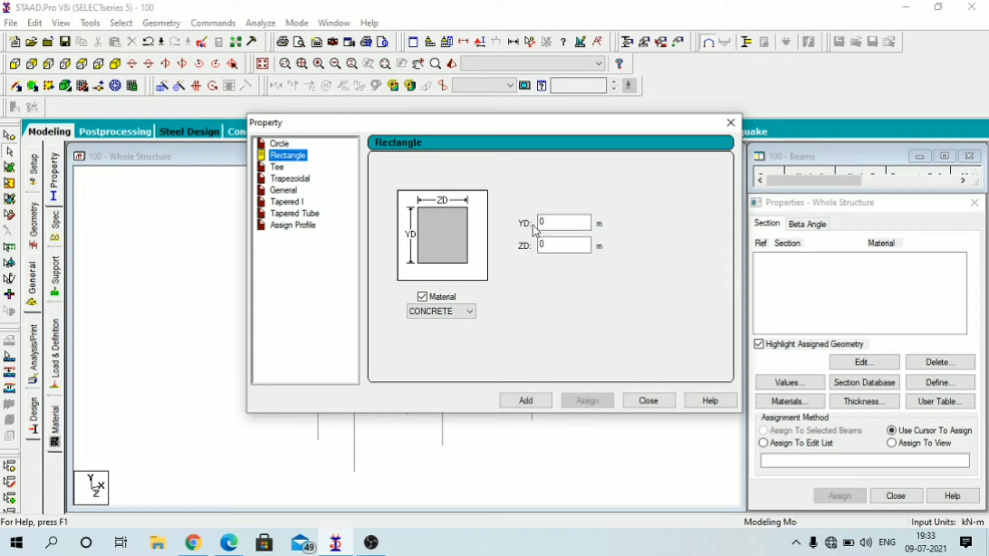
left_click(566, 223)
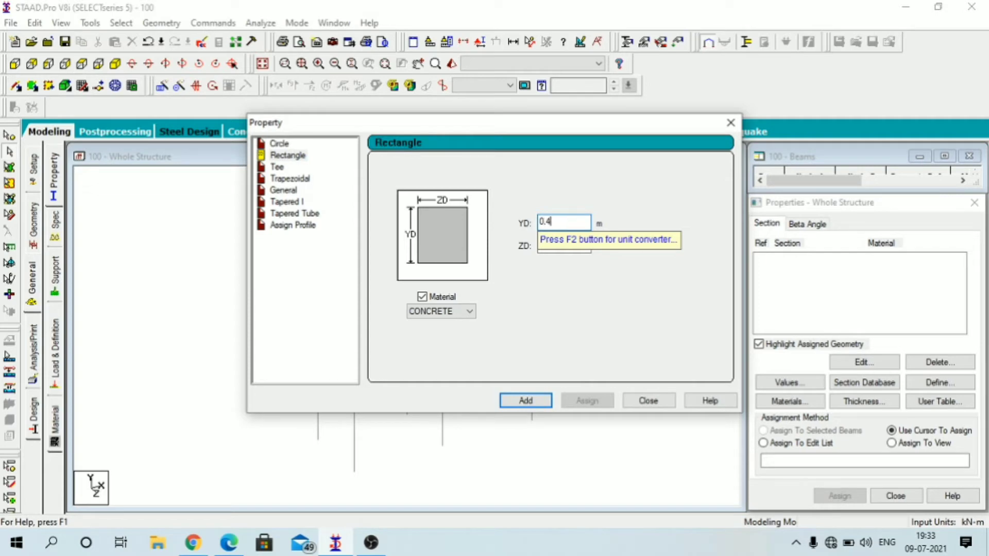
key("Tab")
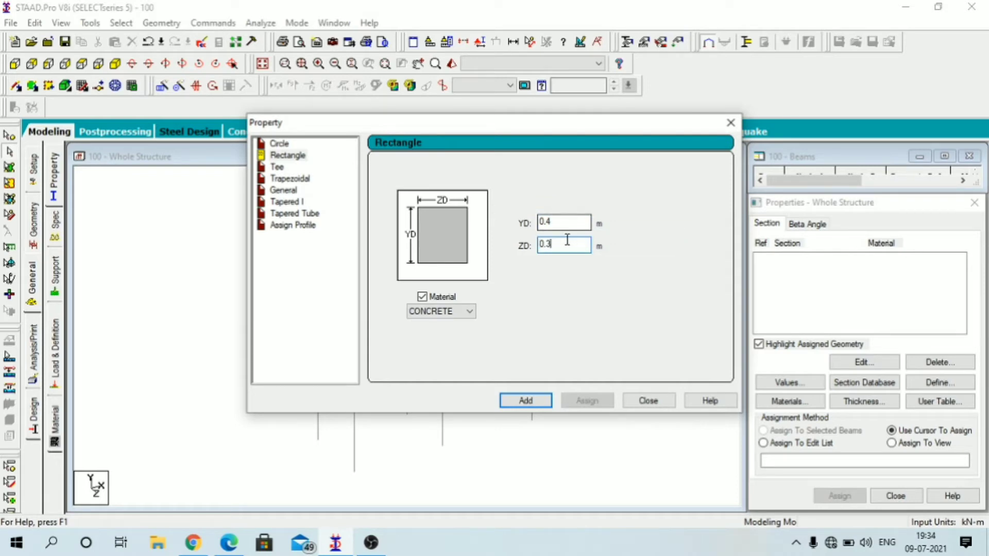
left_click(525, 402)
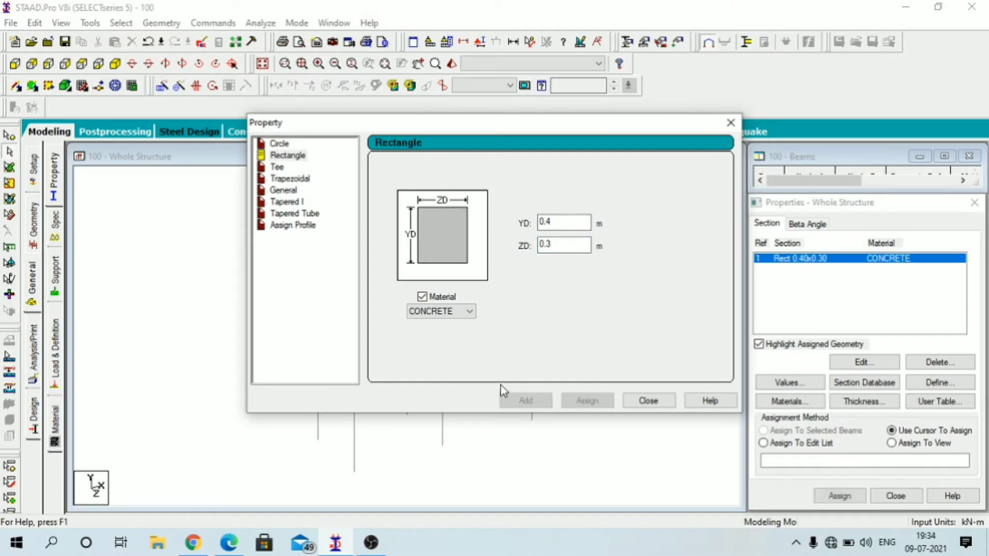
left_click(657, 401)
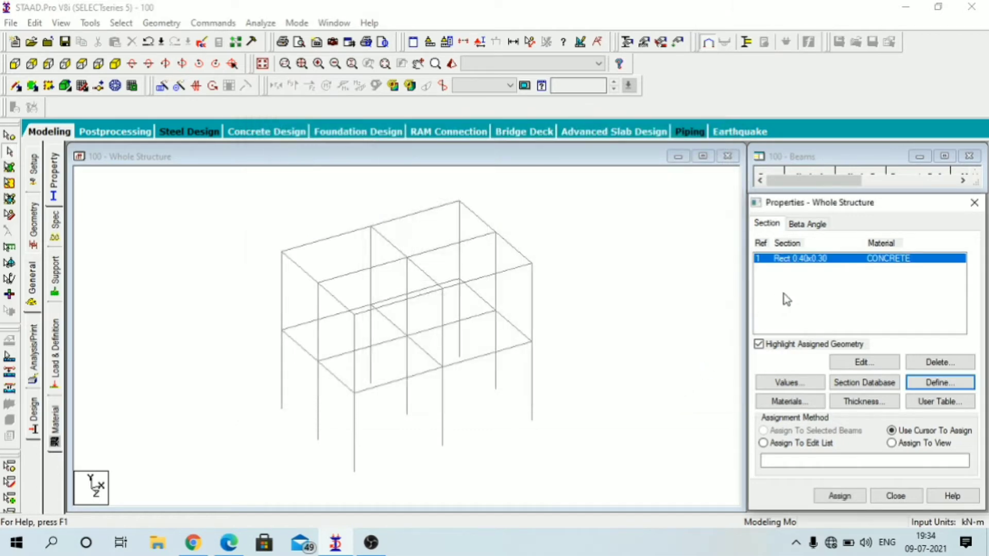
Step: Assign the rectangular concrete section to all members in the view
left_click(814, 260)
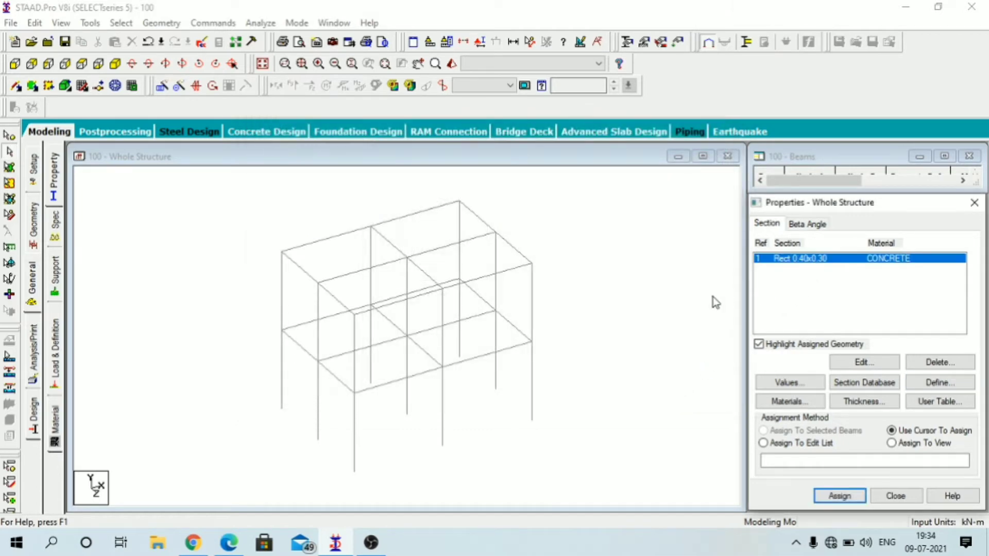
left_click(892, 444)
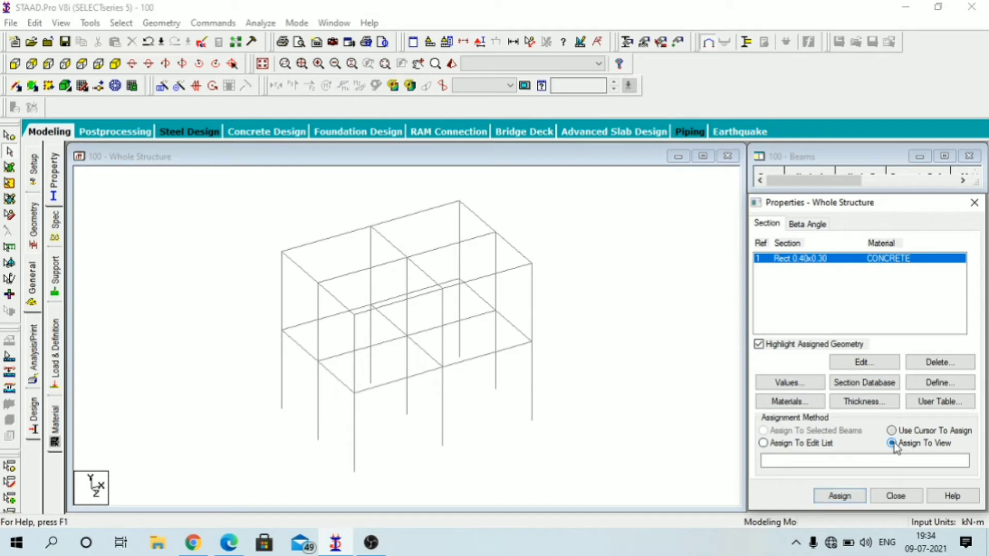
left_click(840, 496)
left_click(889, 390)
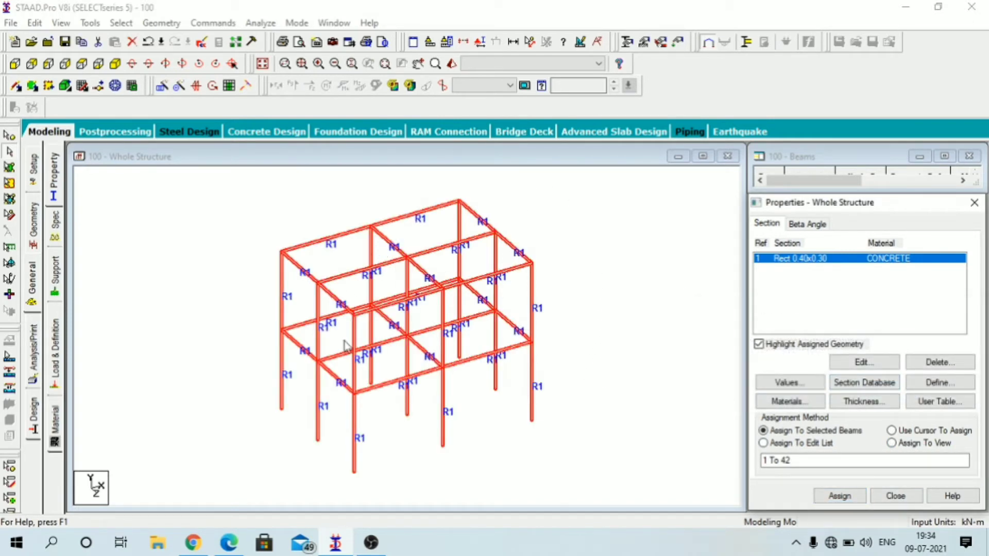
left_click(578, 255)
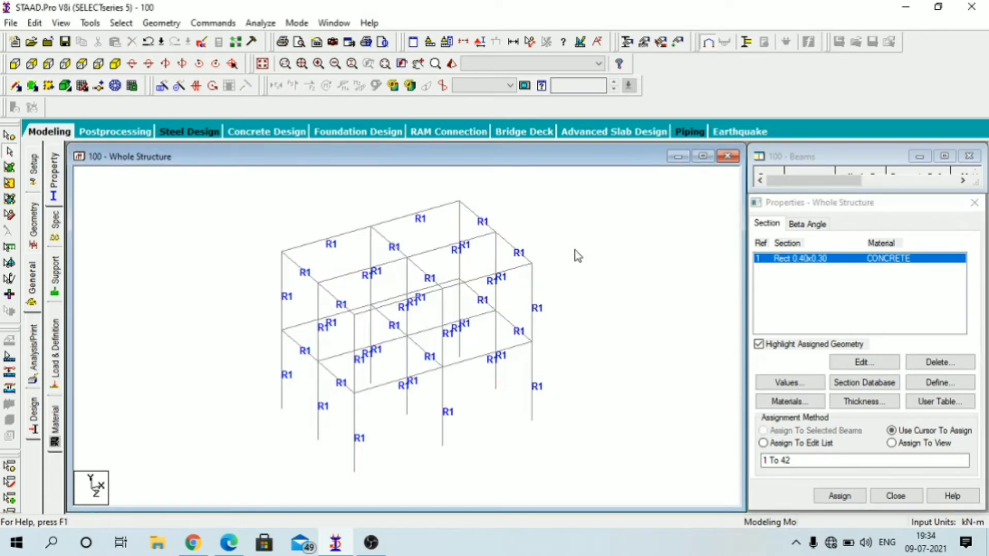
Step: Create a fixed support definition for the structure
left_click(54, 273)
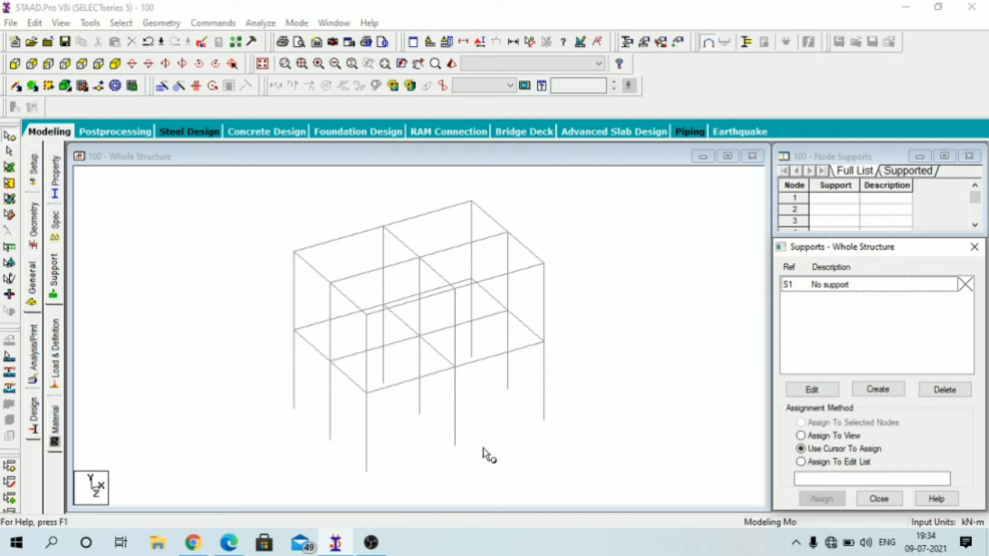
left_click(883, 391)
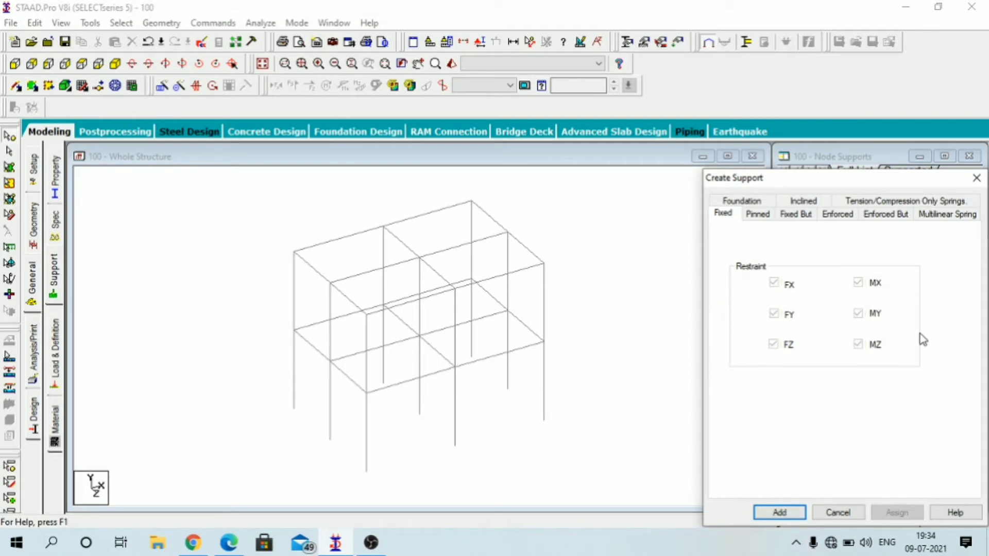
left_click(780, 513)
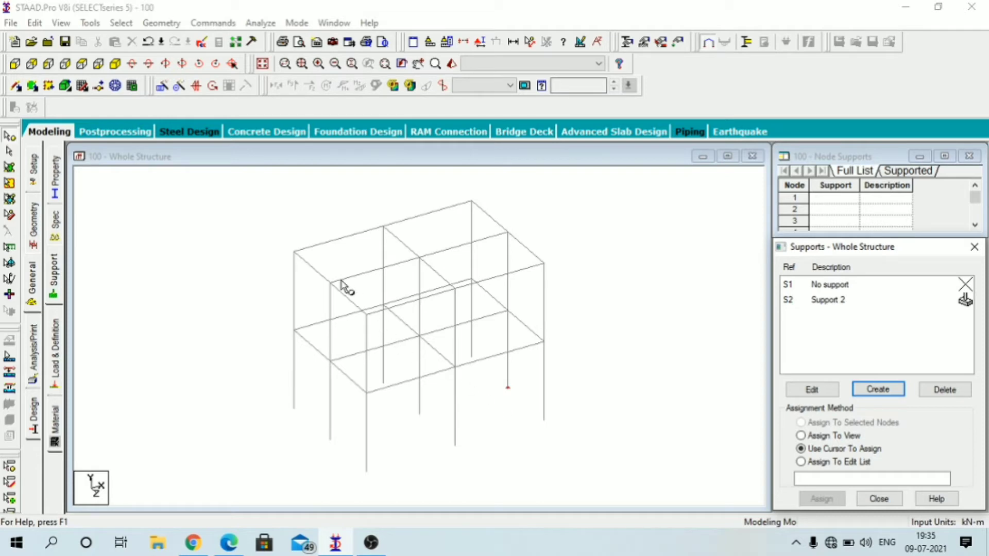
Step: Assign the fixed support to all the column base nodes of the frame
left_click(14, 64)
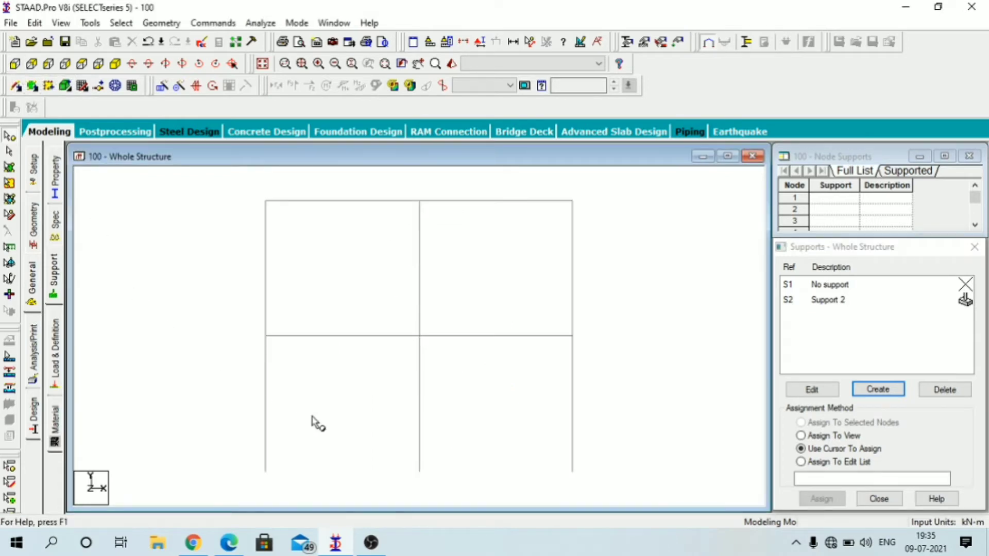
left_click(830, 303)
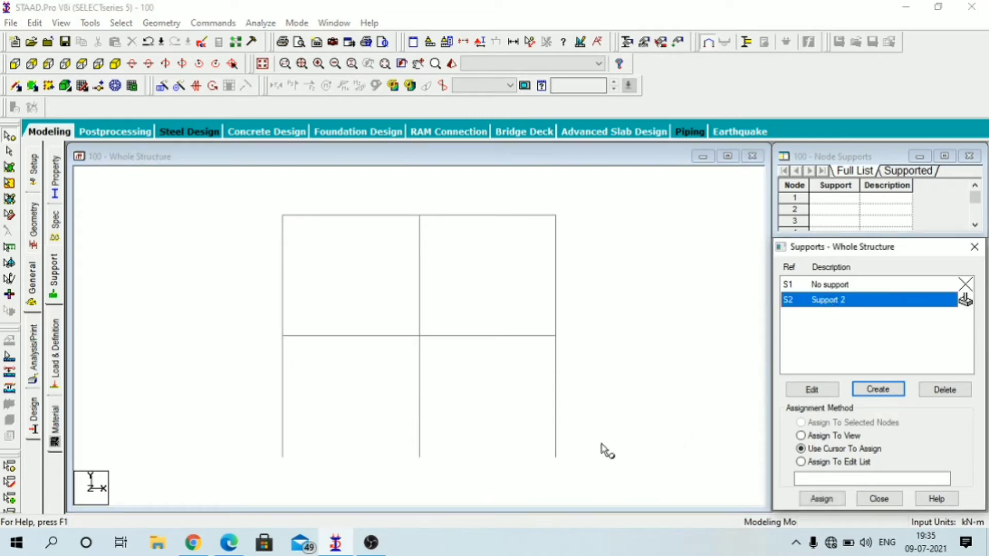
middle_click_drag(607, 452, 625, 397)
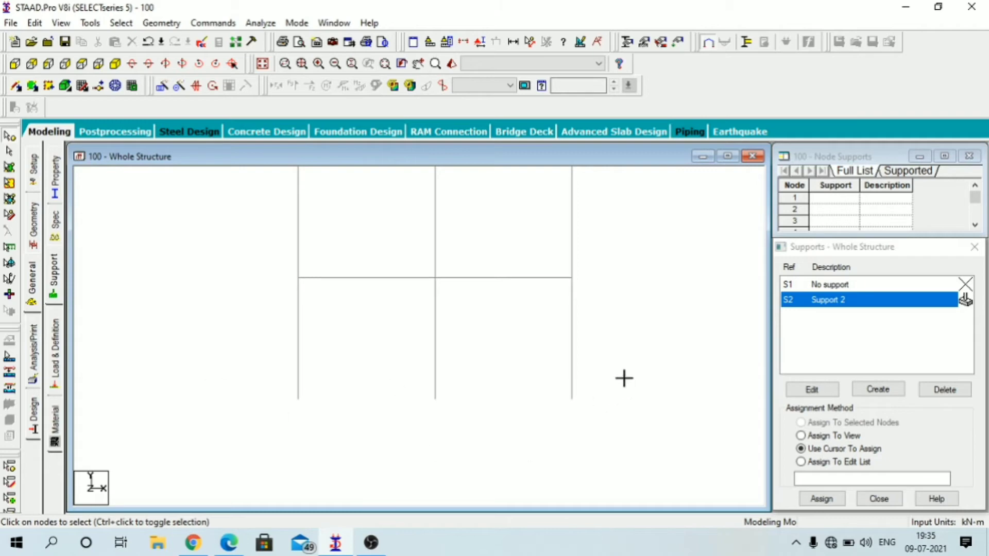
left_click_drag(630, 377, 253, 425)
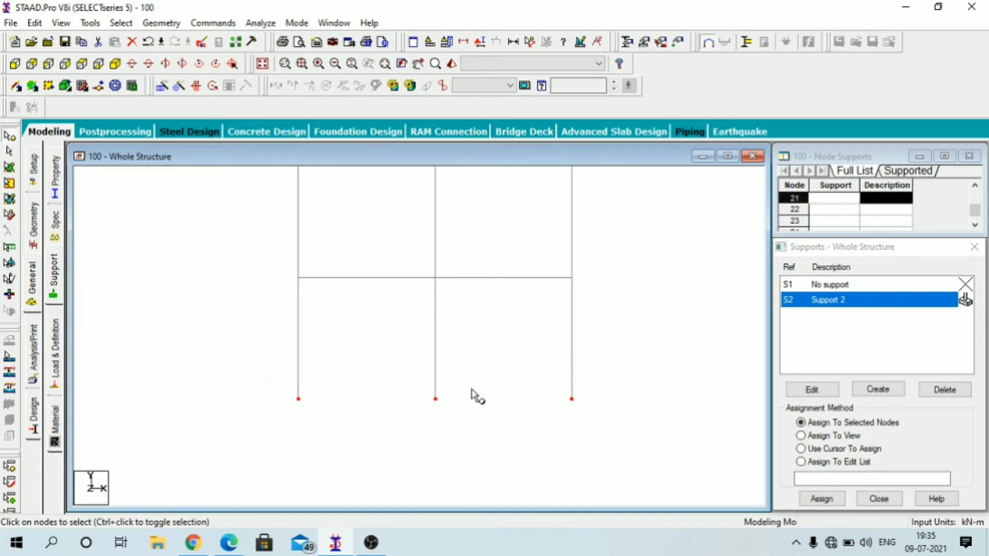
left_click(115, 64)
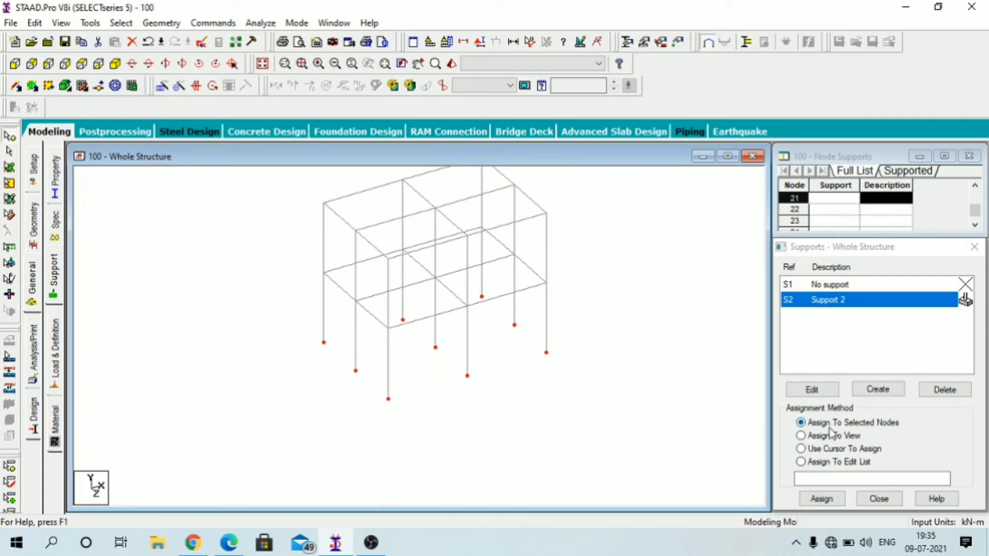
left_click(821, 499)
left_click(882, 412)
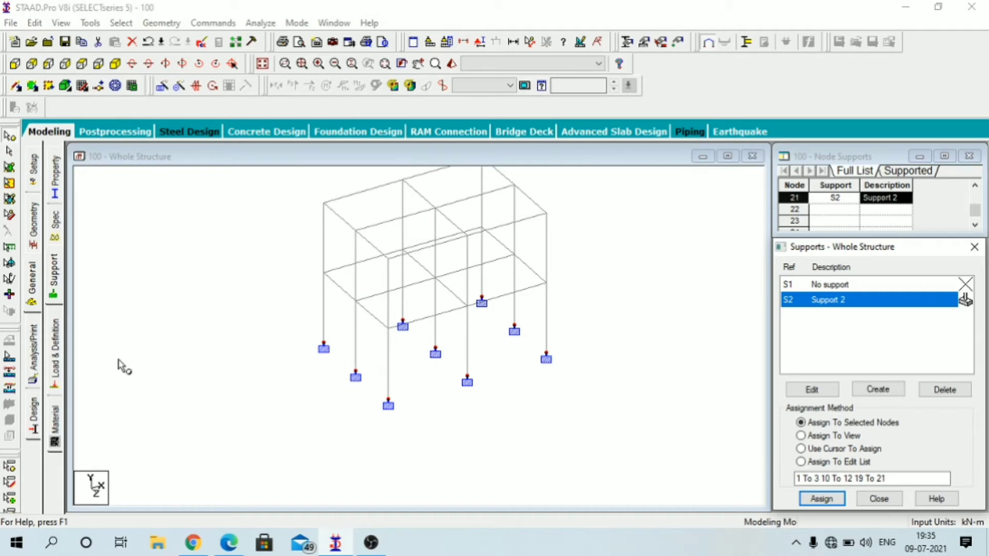
Step: Open the load and definition settings for the structure
left_click(55, 355)
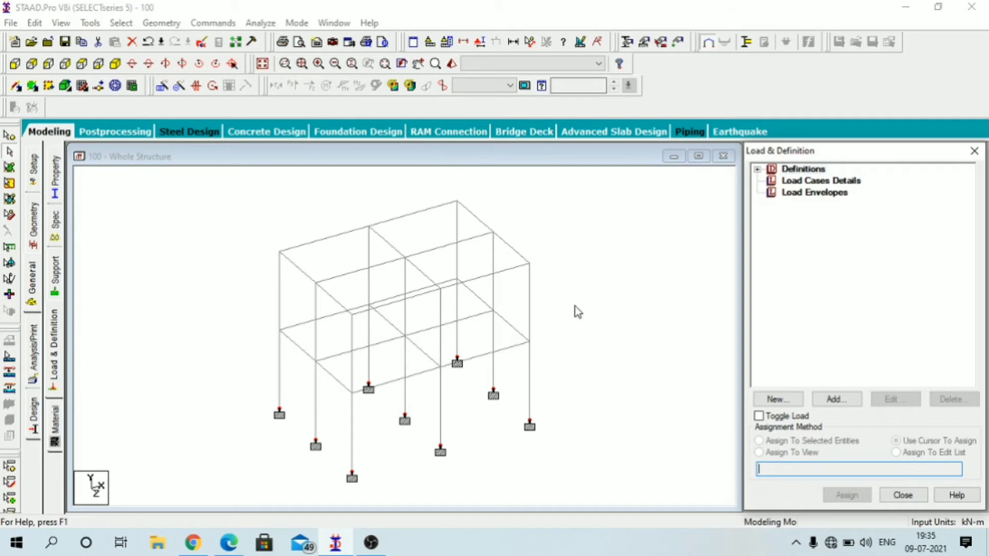
middle_click_drag(575, 306, 676, 309)
scroll(417, 263, "up", 2)
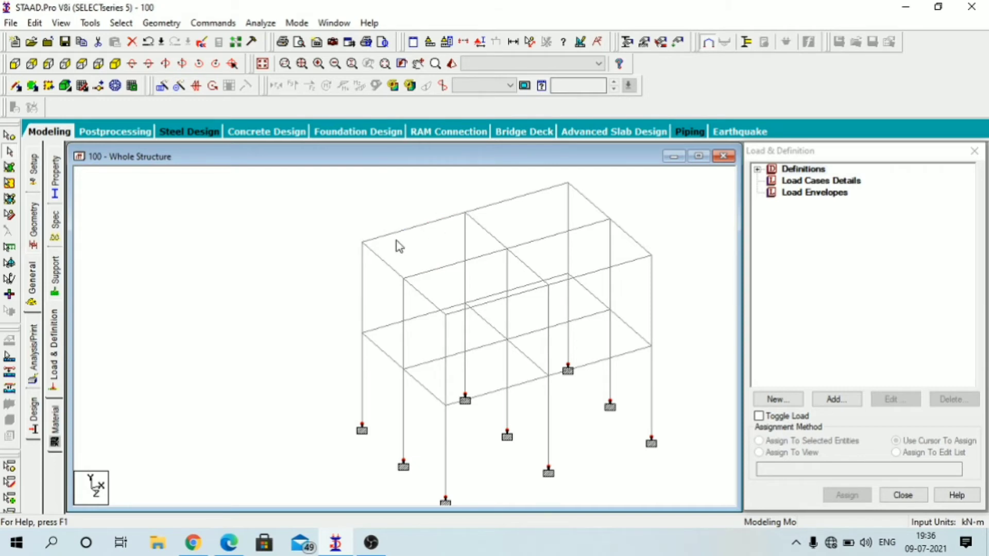
Step: Measure the node-to-node length of the rear longitudinal roof beam starting at the frame's corner
left_click(530, 42)
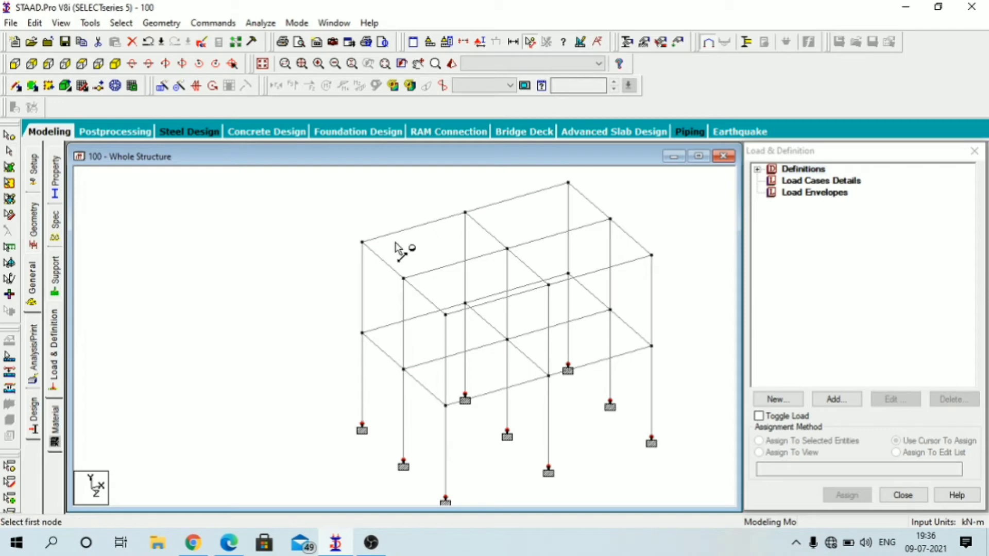
scroll(382, 247, "up", 3)
scroll(359, 263, "up", 1)
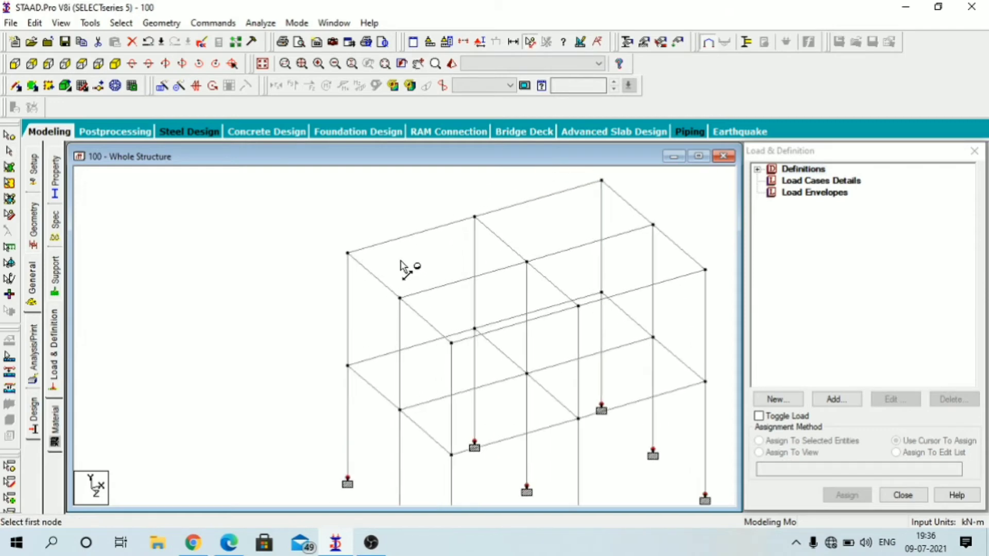
left_click(348, 253)
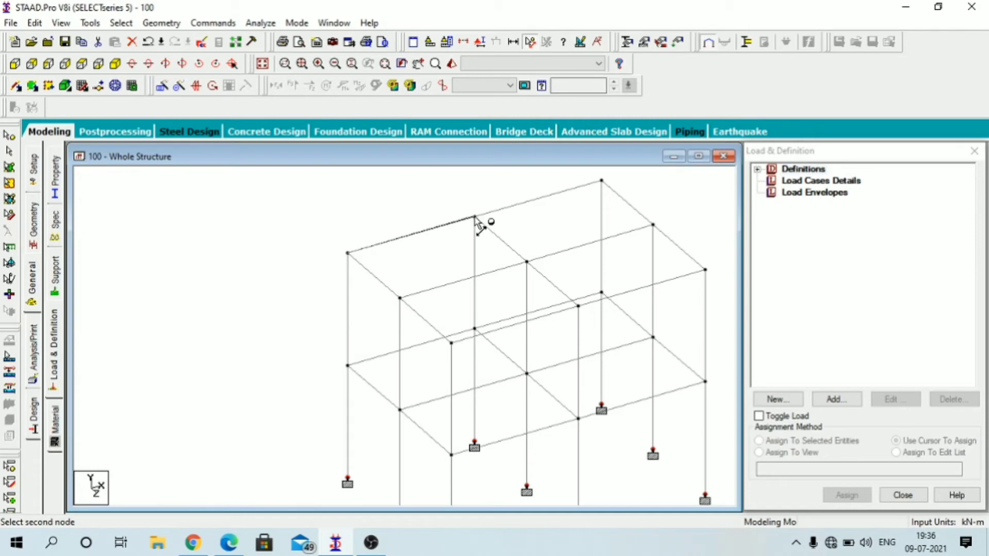
left_click(474, 217)
scroll(399, 262, "up", 1)
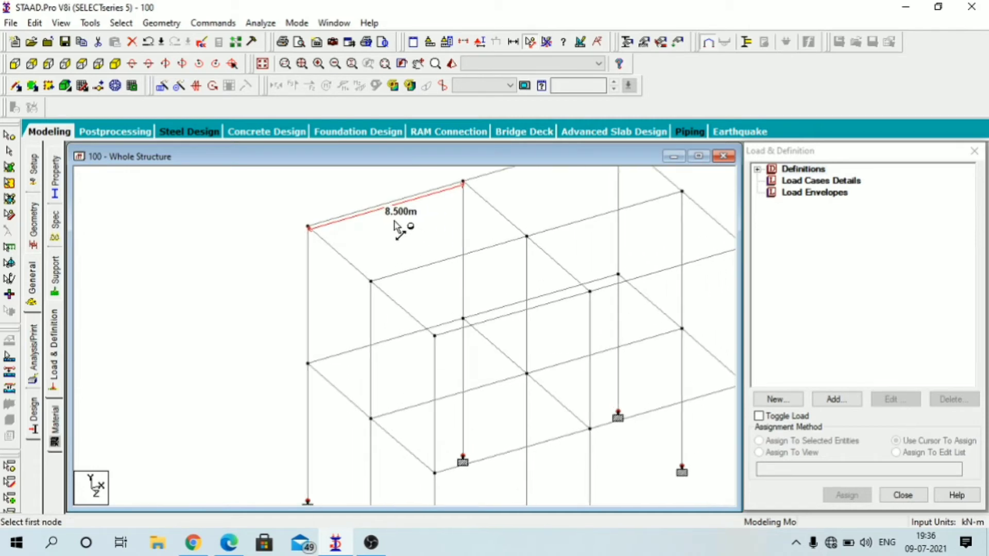
scroll(391, 214, "up", 1)
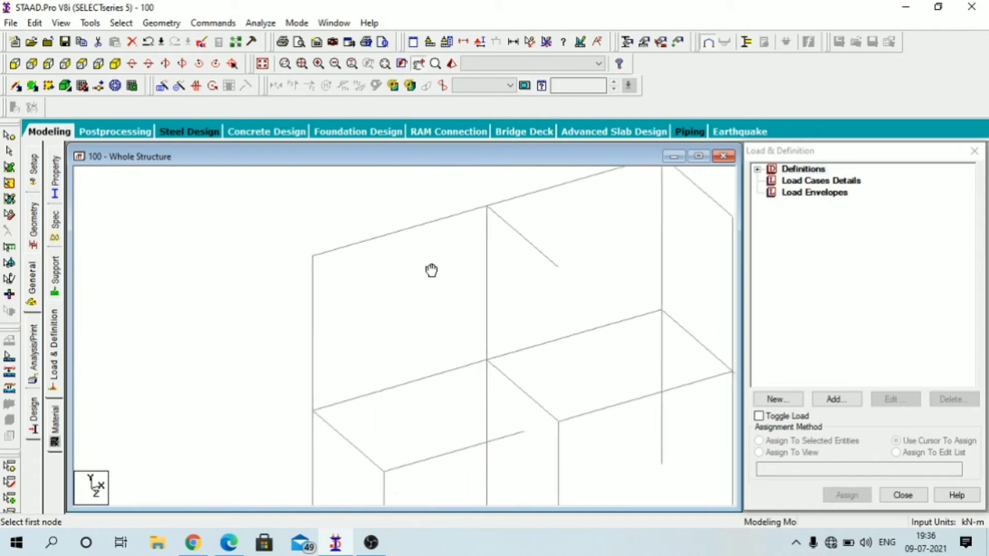
Step: Measure the transverse roof beam and the upper-storey column that meet at the same roof corner
left_click(315, 261)
left_click(386, 322)
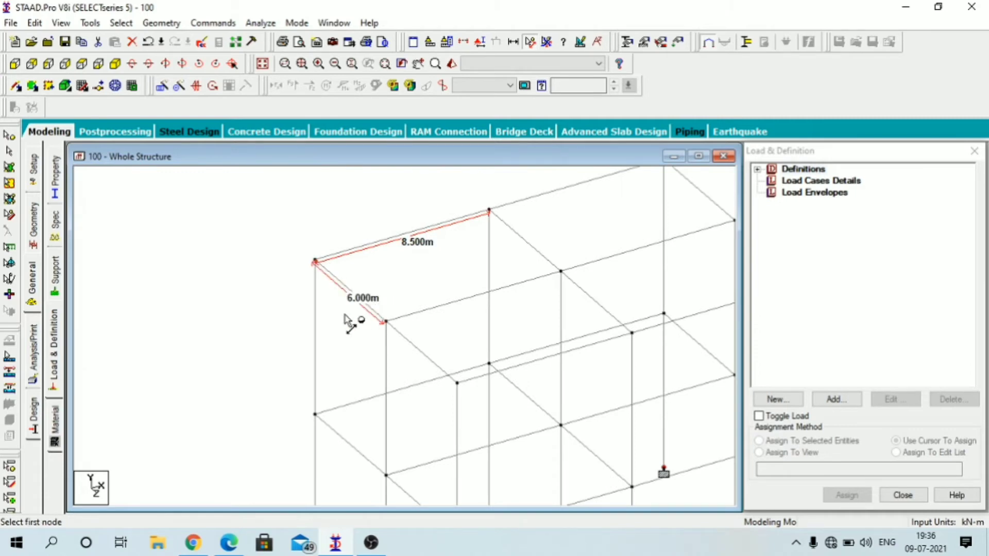
left_click(317, 262)
left_click(312, 412)
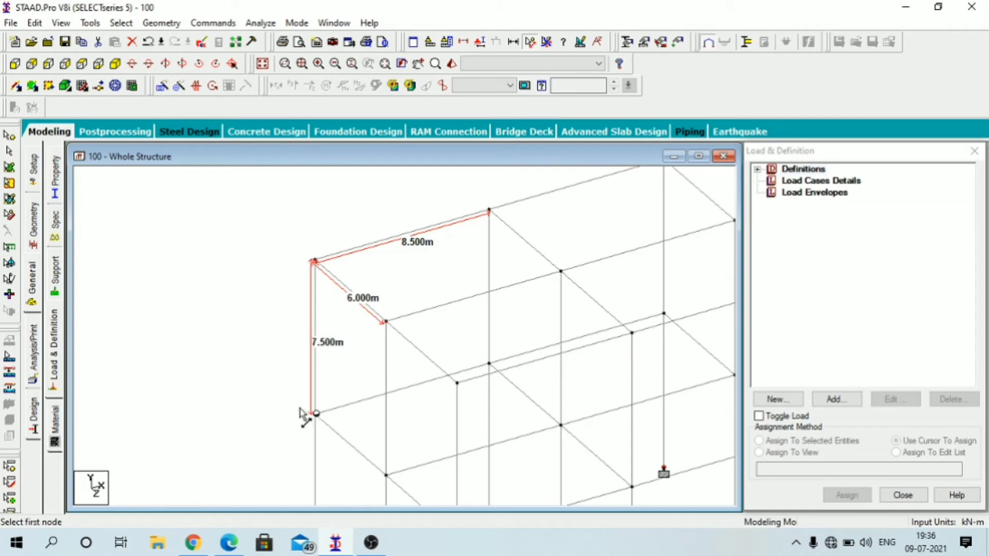
middle_click_drag(341, 353, 437, 338)
scroll(375, 215, "up", 2)
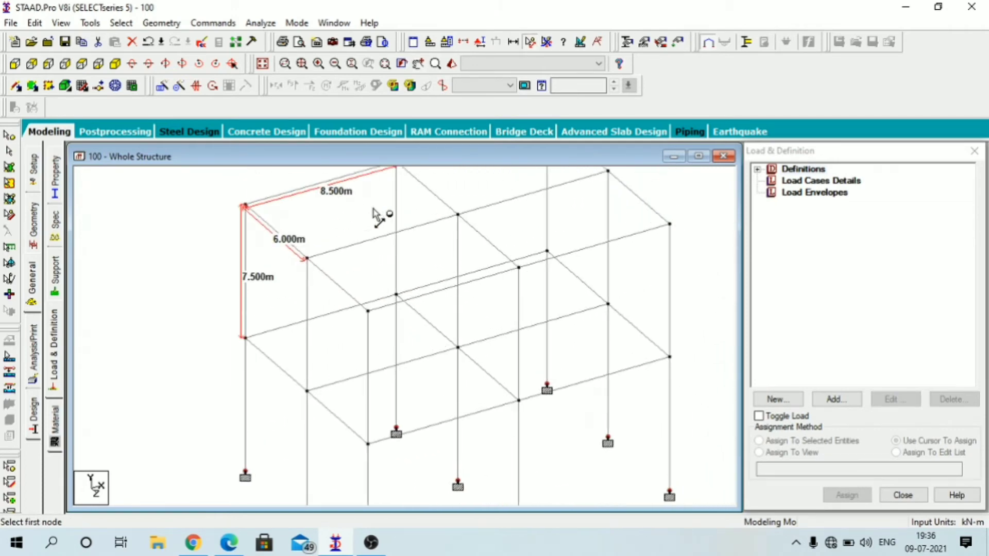
scroll(375, 254, "up", 3)
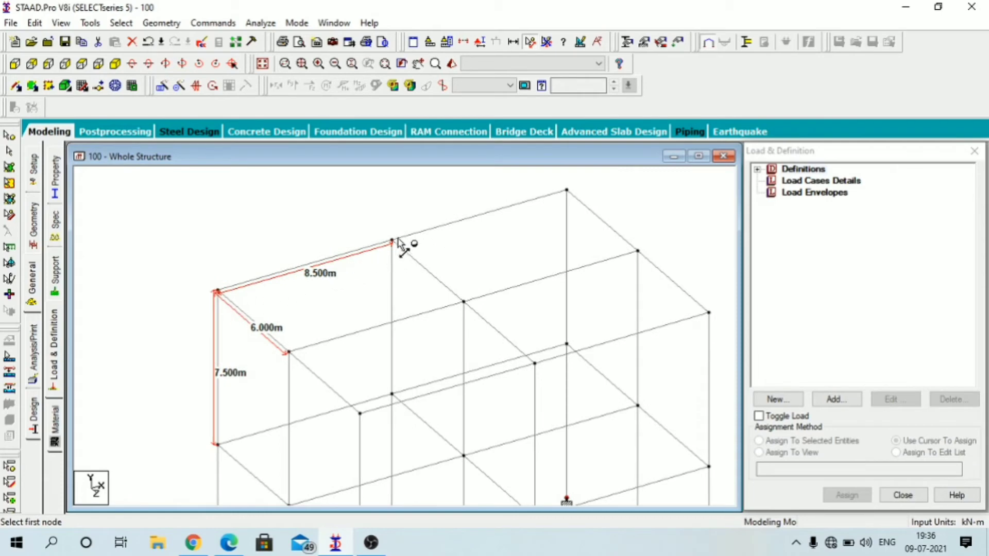
middle_click_drag(442, 343, 482, 271)
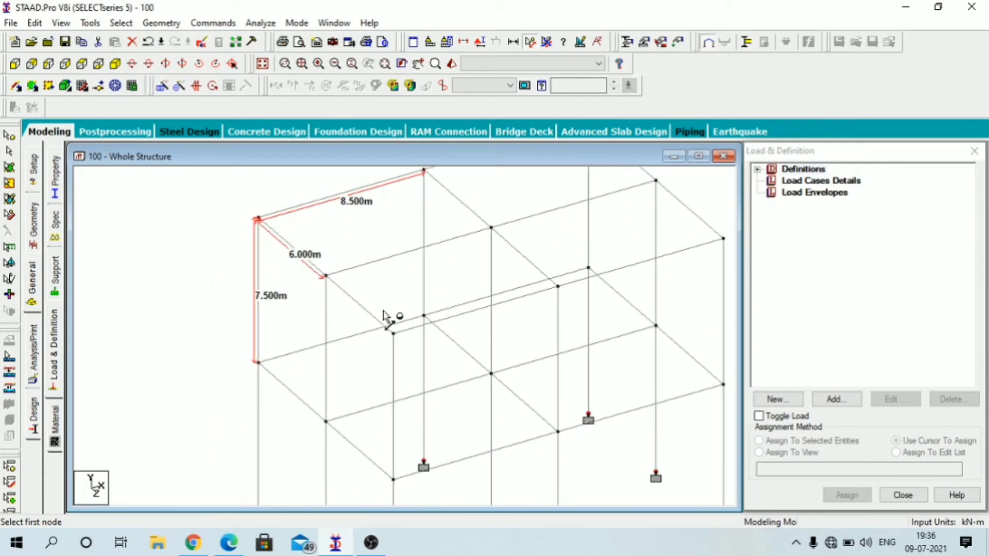
scroll(262, 334, "down", 1)
scroll(289, 422, "down", 1)
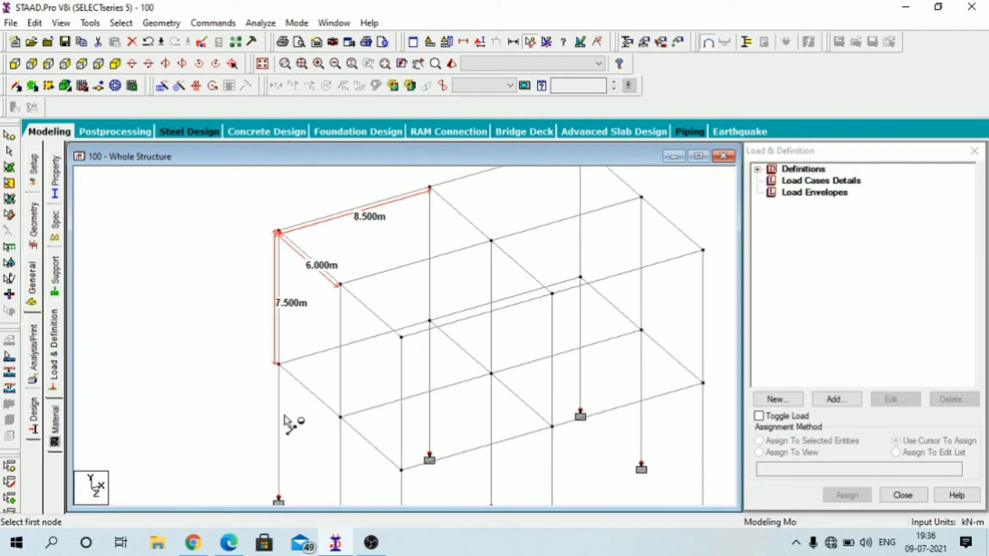
scroll(286, 391, "down", 1)
scroll(323, 424, "down", 1)
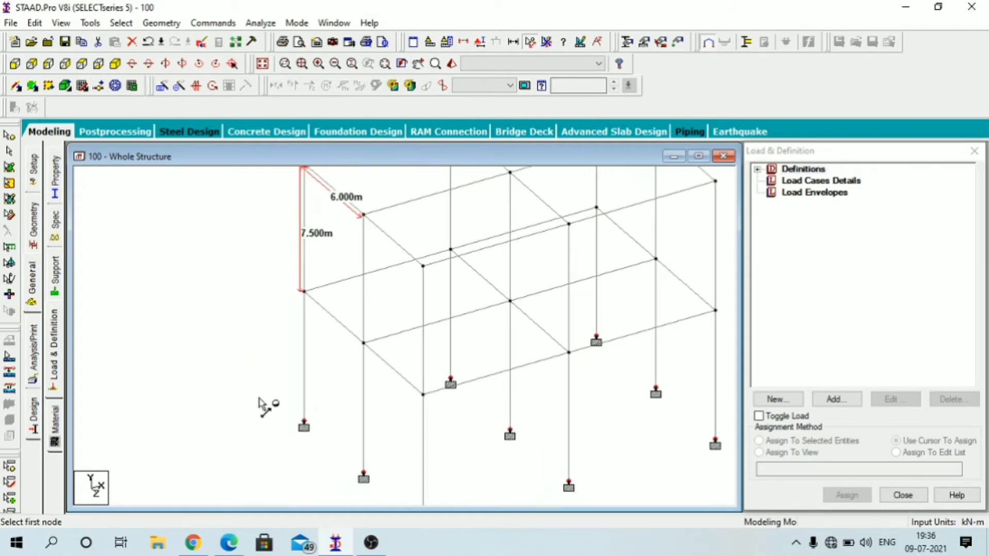
left_click(10, 152)
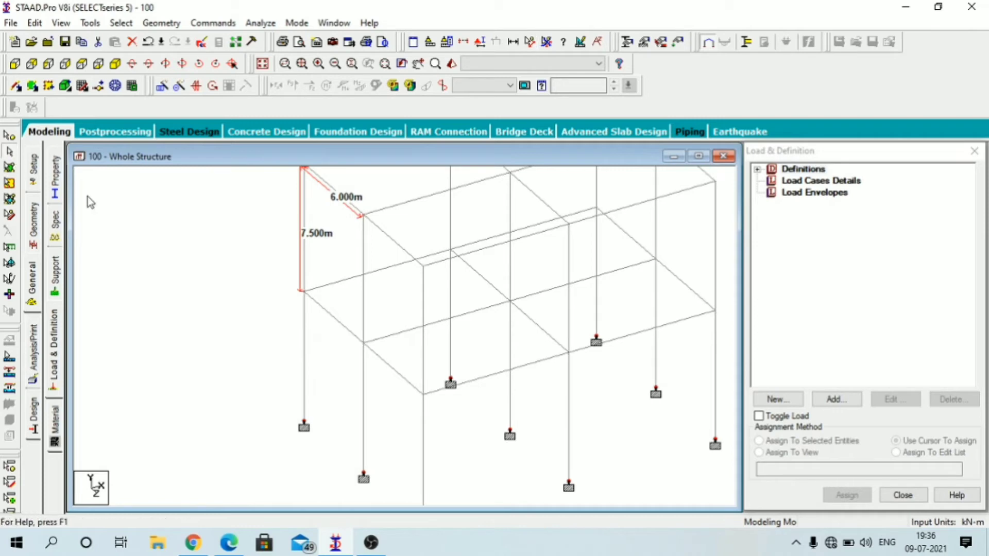
Step: Decline the auto-save and examine the frame's floor beams, columns and supports from several angles
scroll(585, 342, "down", 1)
middle_click_drag(585, 342, 490, 350)
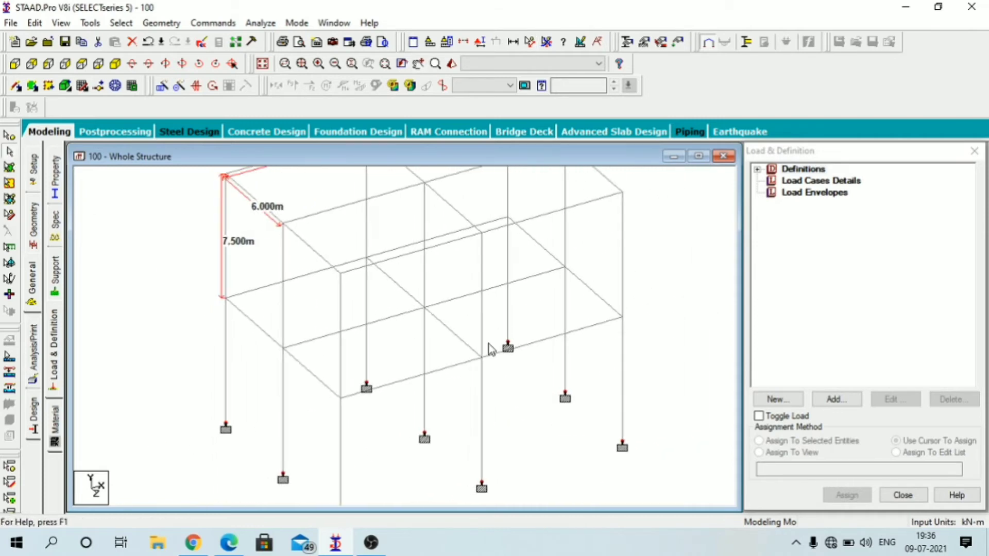
scroll(294, 360, "up", 1)
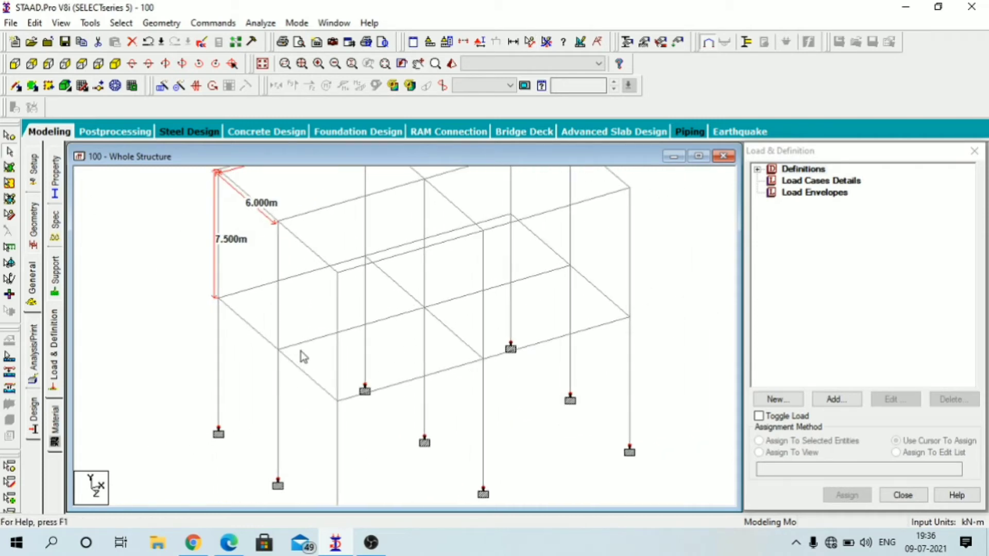
scroll(318, 372, "up", 2)
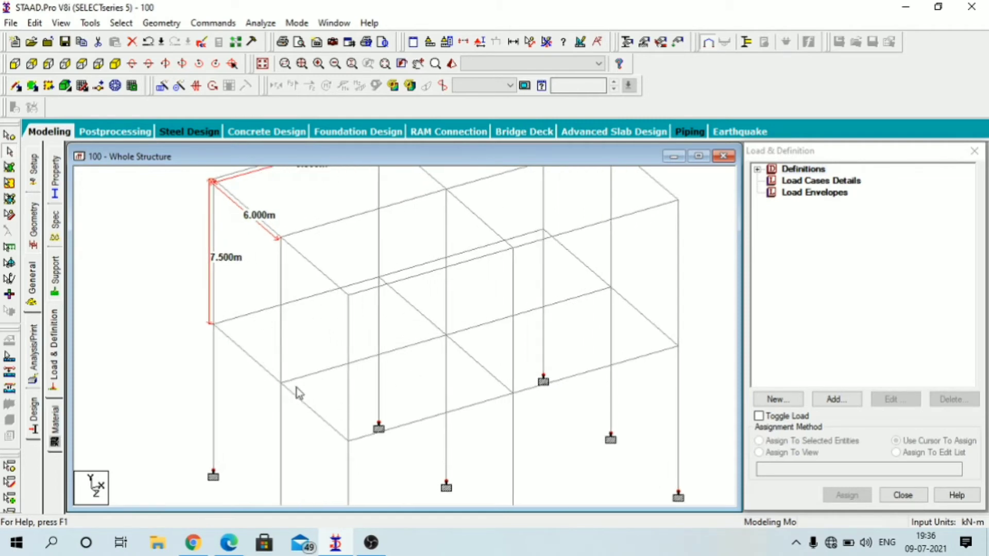
scroll(297, 394, "up", 1)
scroll(324, 400, "down", 2)
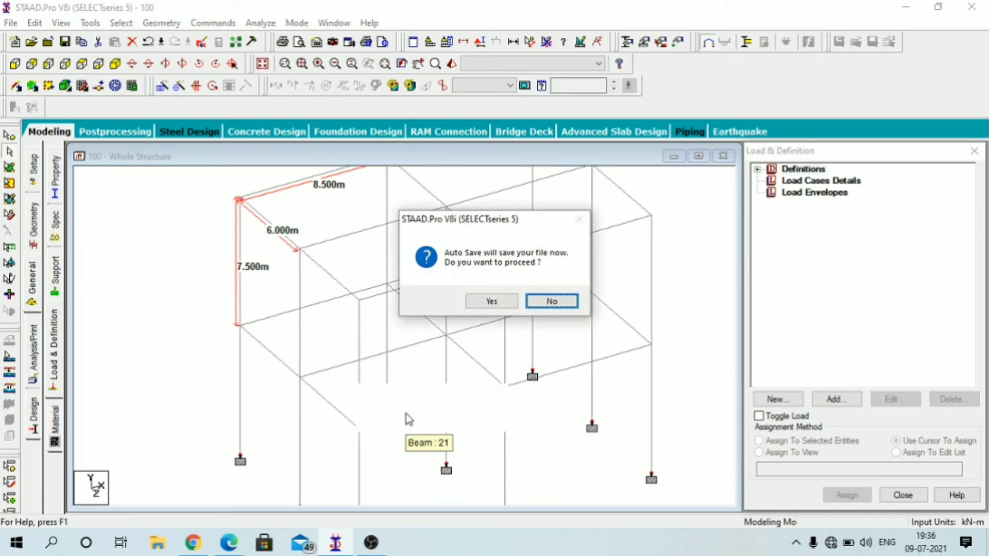
left_click(548, 303)
key("Left")
key("Left")
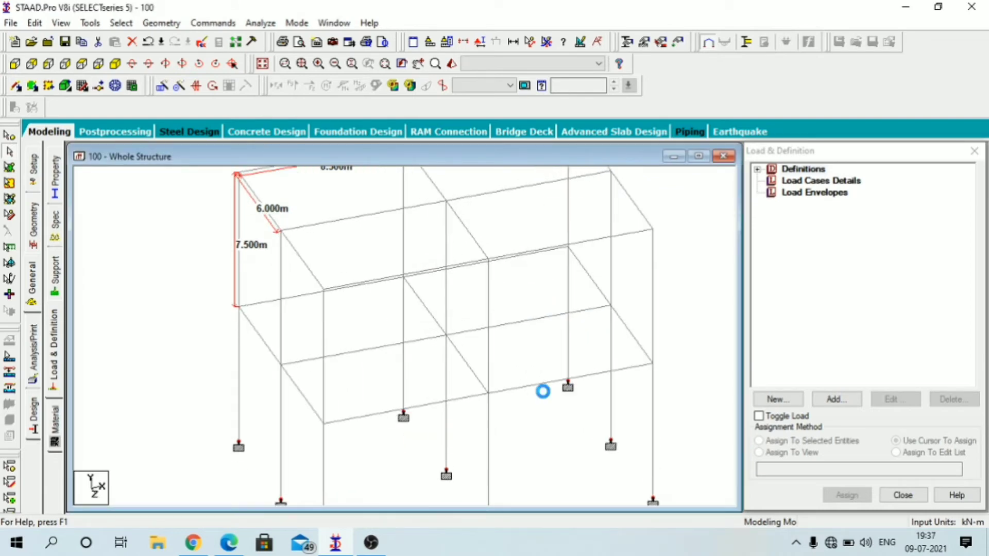
key("Left")
key("Left")
key("Left")
key("Left")
key("Left")
key("Left")
key("Left")
key("Left")
key("Left")
key("Left")
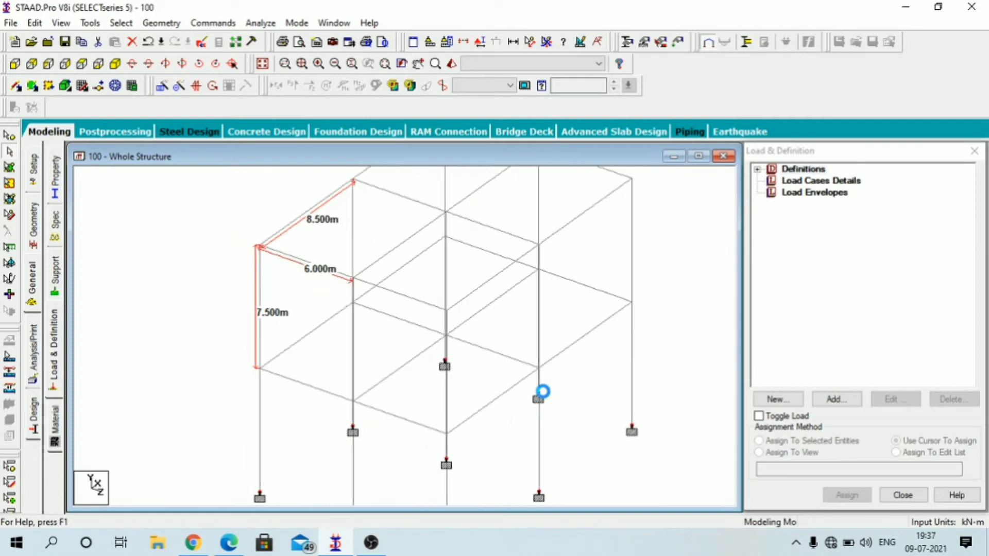
key("Left")
key("Left")
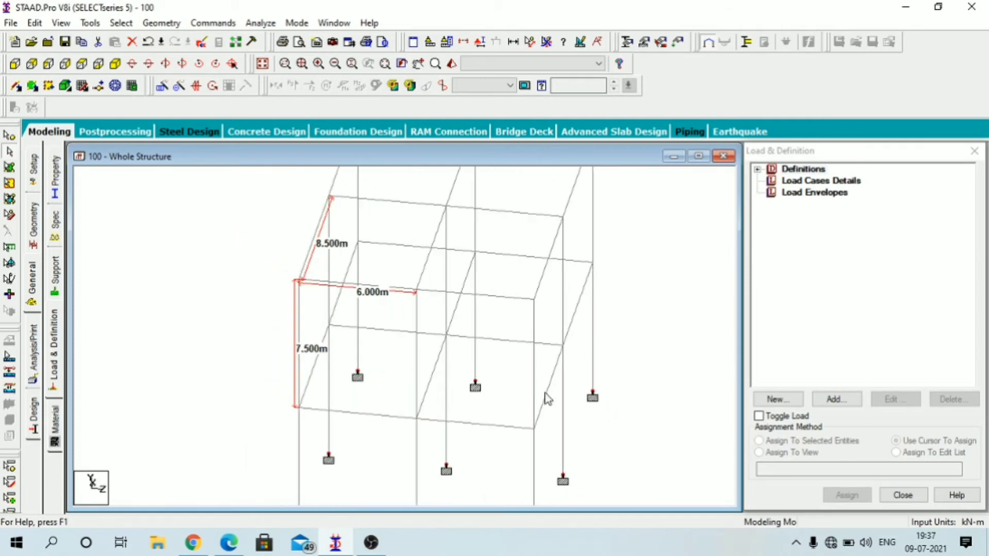
scroll(510, 366, "up", 1)
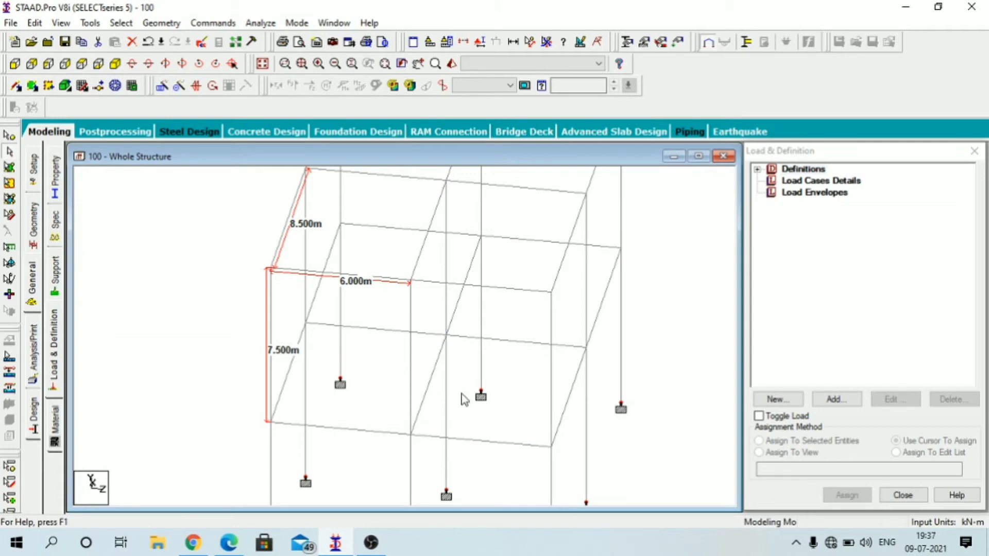
key("Right")
key("Right")
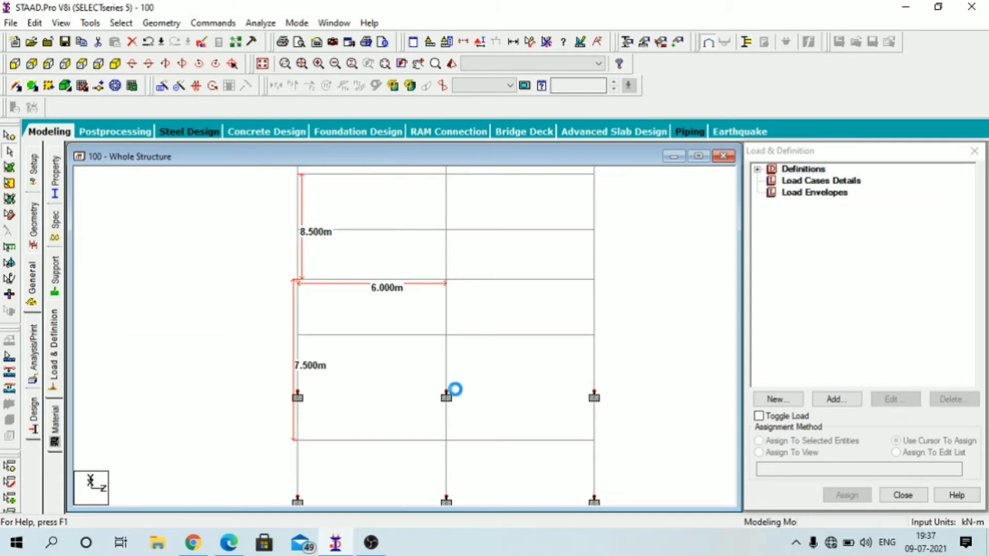
key("Left")
key("Left")
key("Left")
key("Left")
key("Left")
key("Left")
key("Left")
key("Left")
key("Left")
key("Left")
key("Left")
key("Left")
key("Left")
key("Left")
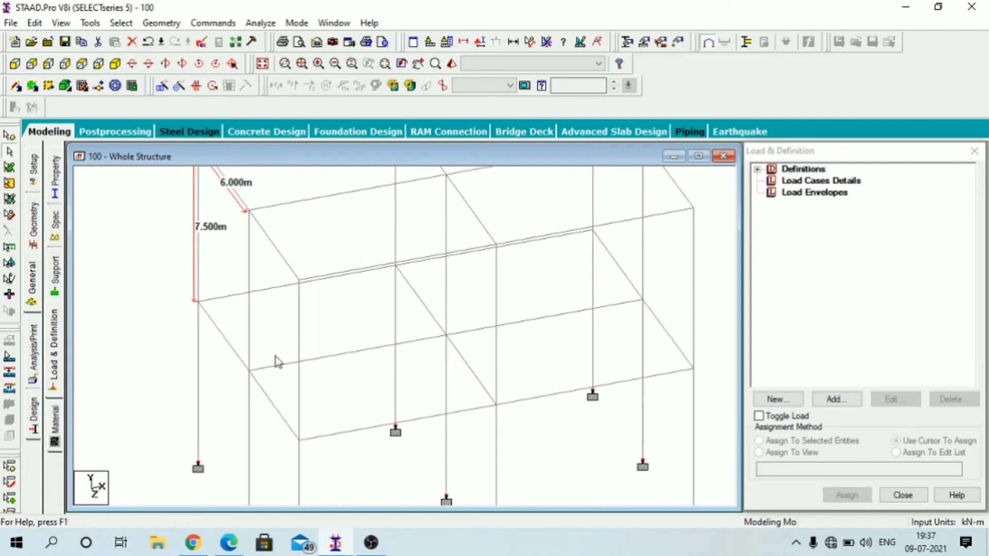
Step: Select in turn the four beams bounding the front corner panel of the first floor to identify them
left_click(314, 359)
left_click(278, 412)
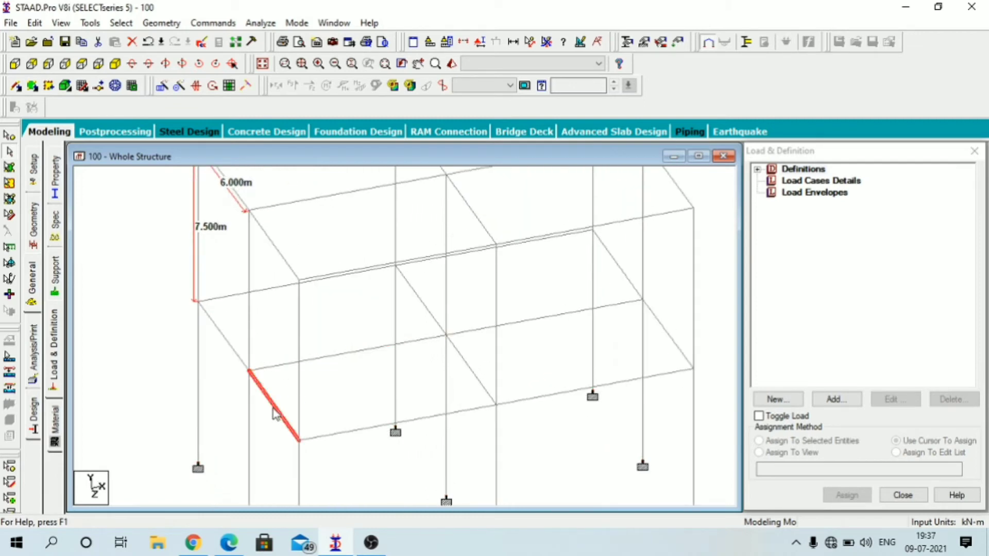
left_click(335, 433)
left_click(464, 363)
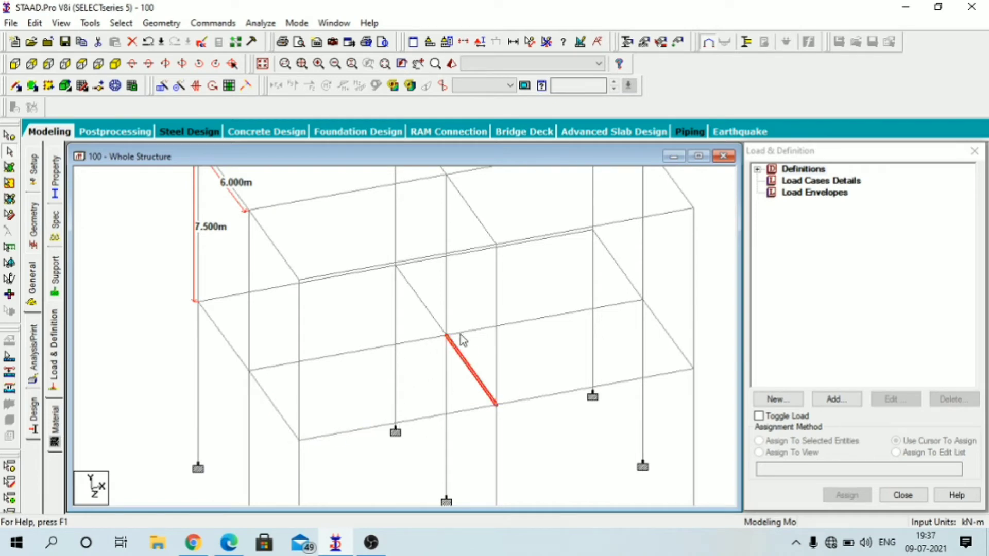
scroll(385, 424, "down", 2)
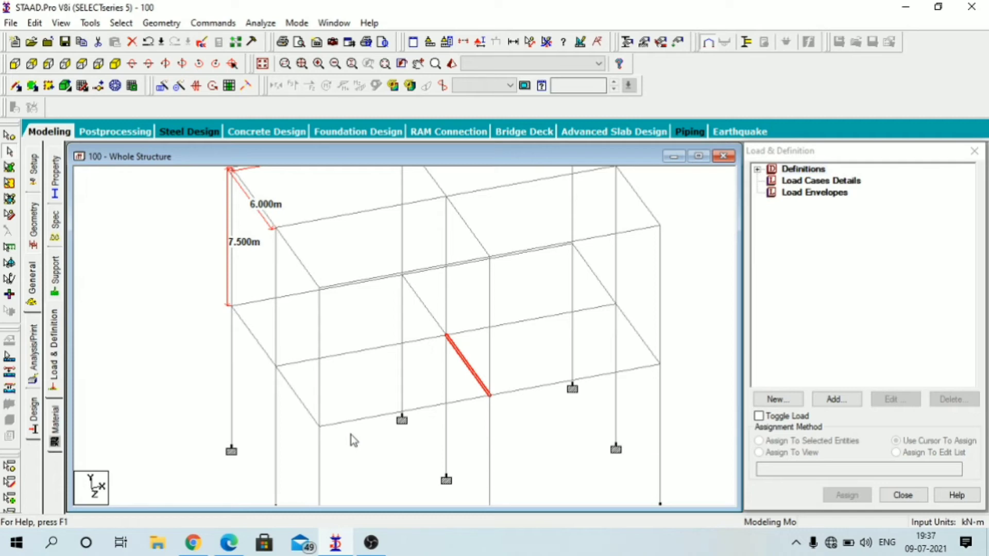
scroll(351, 435, "down", 2)
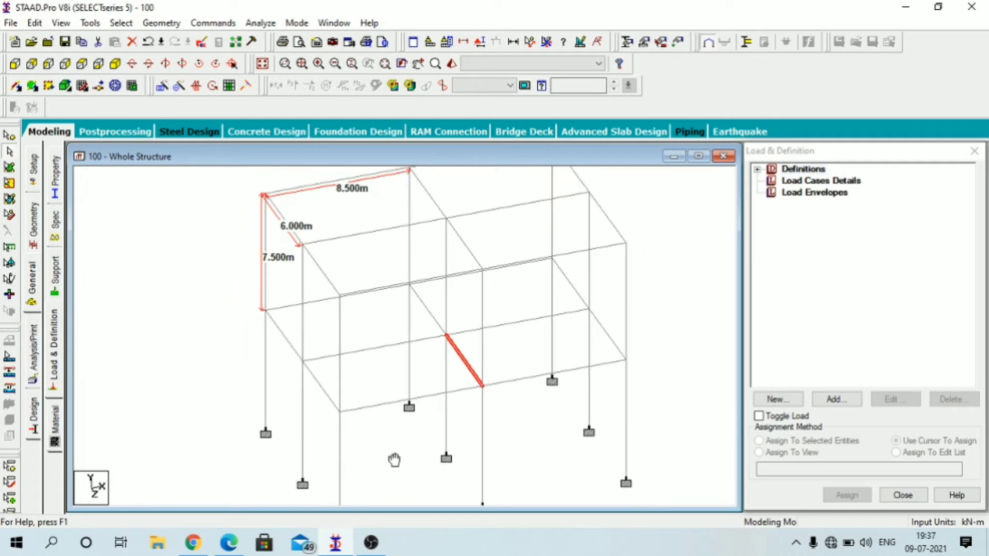
Step: Create primary load case 1 with the Dead loading type, keeping the title LOAD CASE 1
middle_click_drag(394, 460, 367, 426)
middle_click_drag(502, 396, 543, 429)
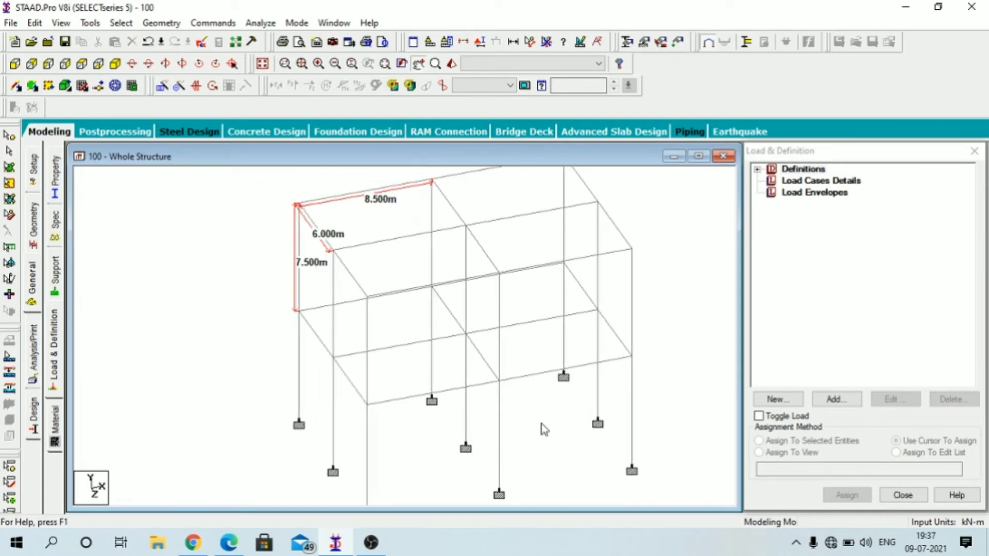
left_click(824, 181)
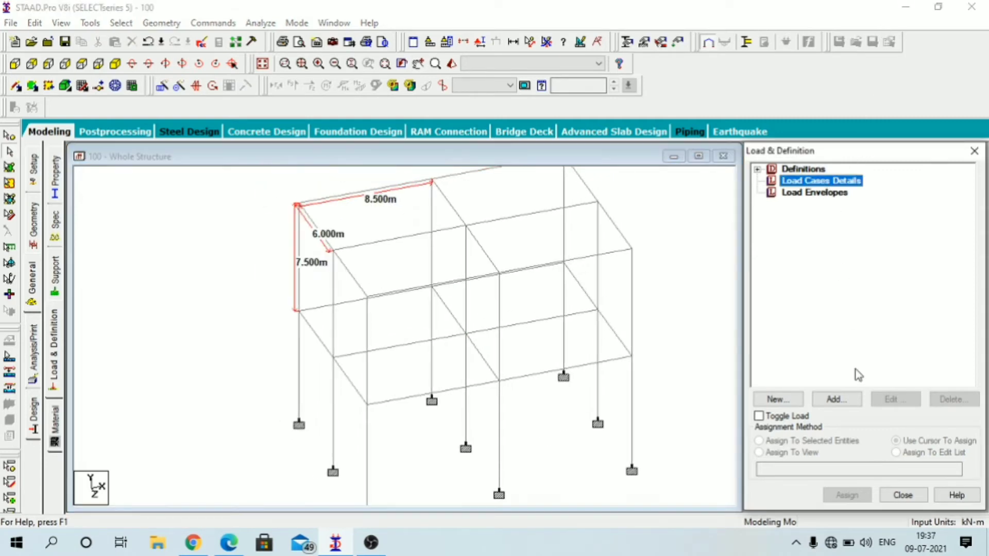
left_click(845, 399)
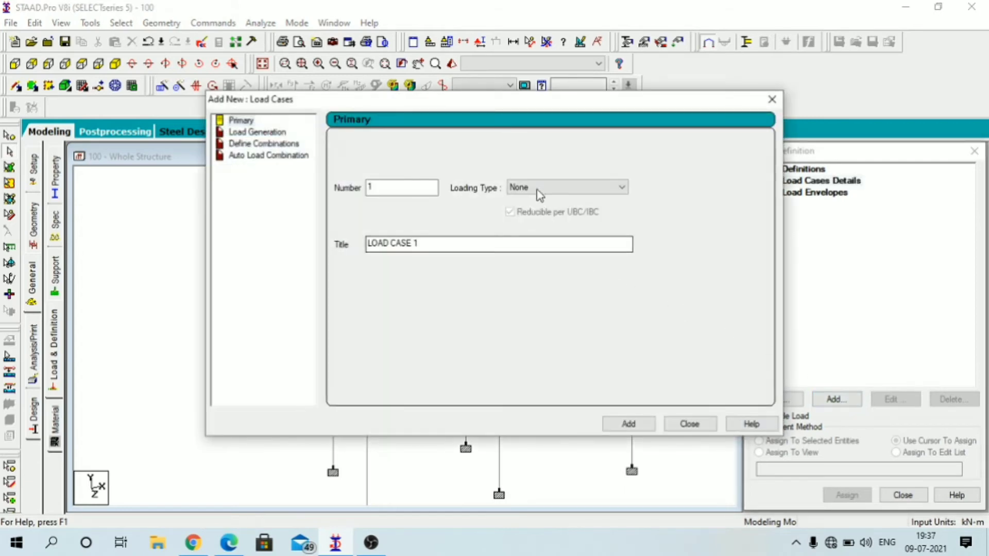
left_click(557, 189)
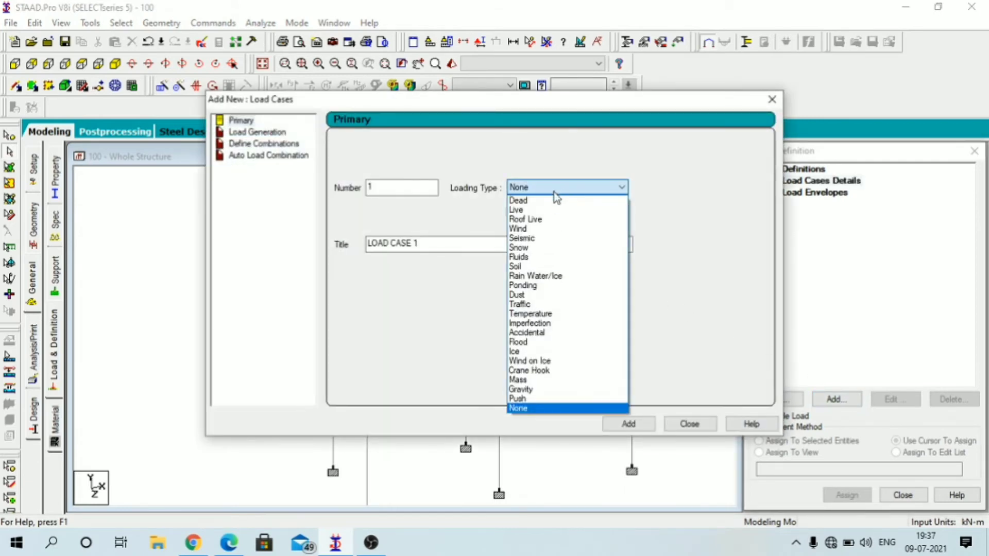
left_click(541, 201)
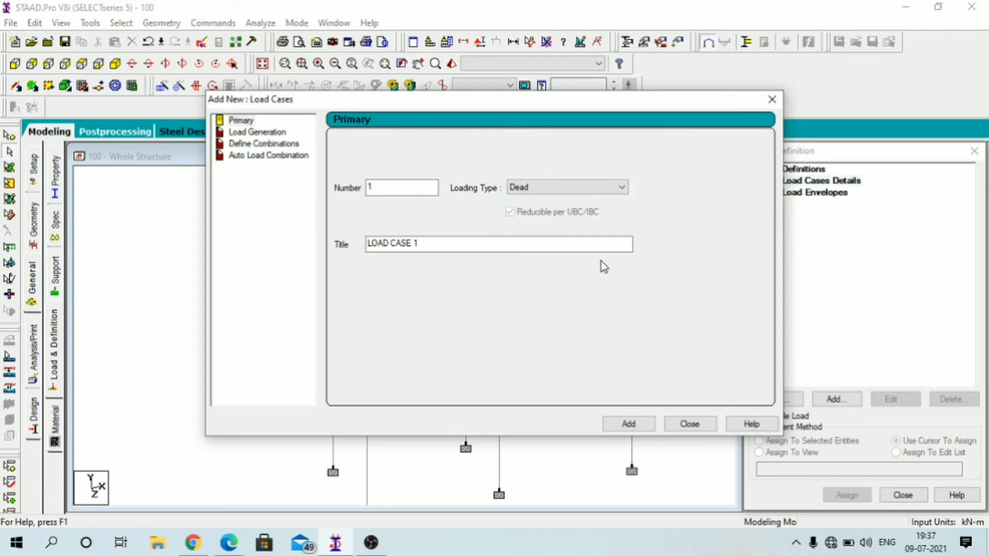
left_click(641, 425)
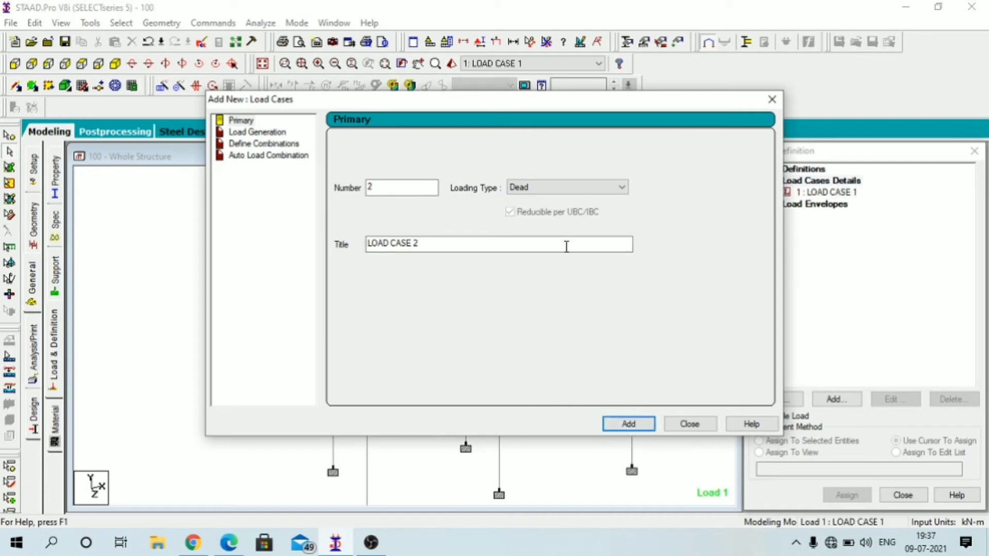
Step: Create primary load case 2 with the Live loading type and finish adding load cases
left_click(576, 188)
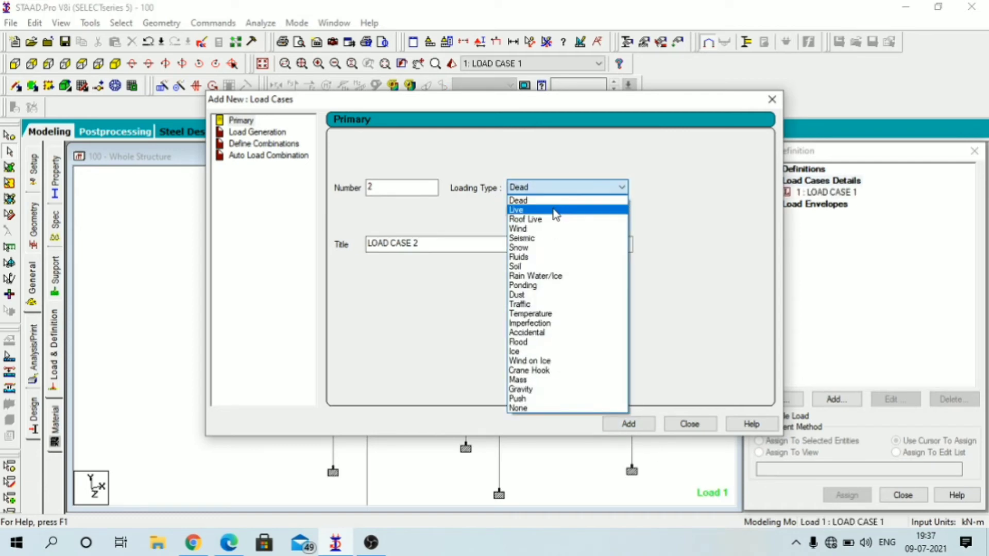
left_click(555, 211)
left_click(628, 425)
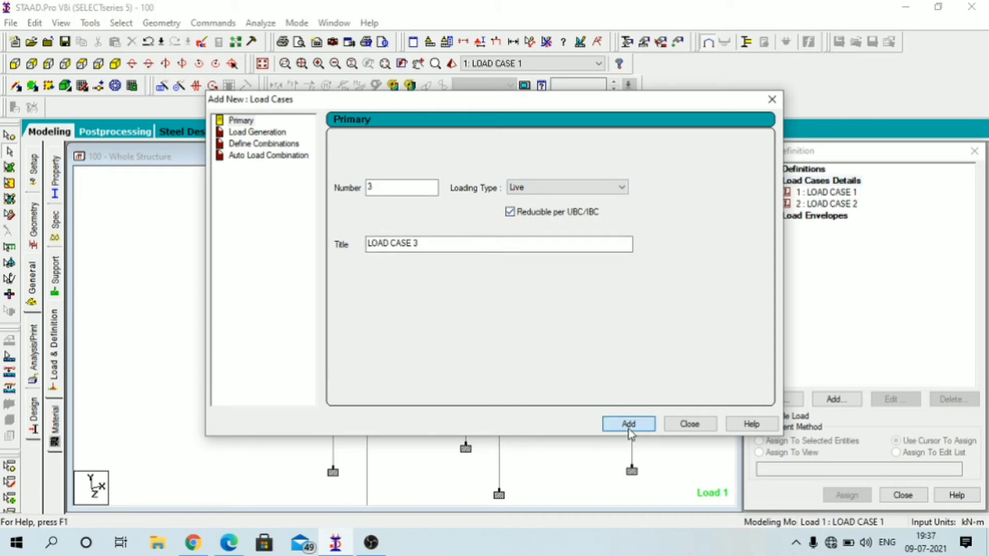
left_click(681, 429)
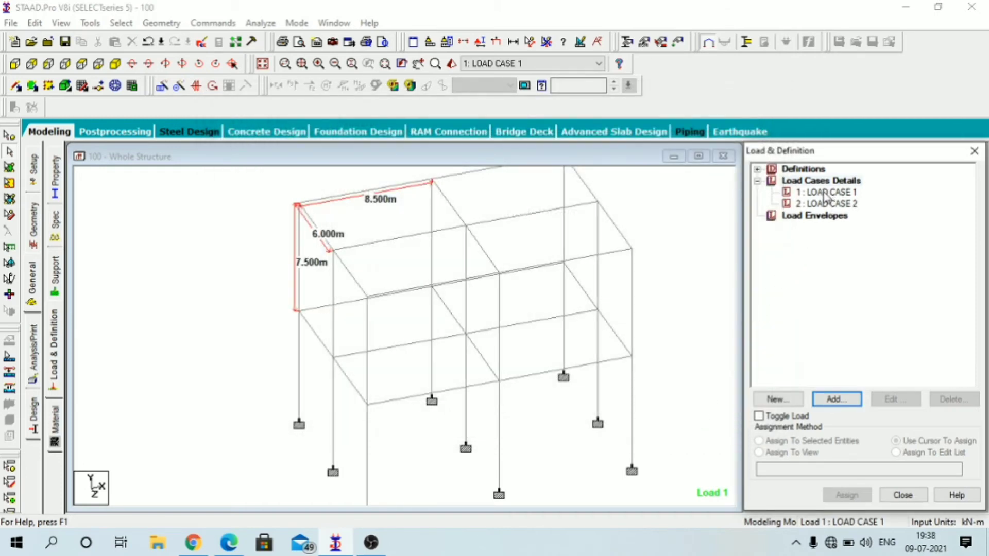
Step: Add a selfweight load in the Y direction with factor -1 to load case 1
left_click(824, 193)
left_click(822, 205)
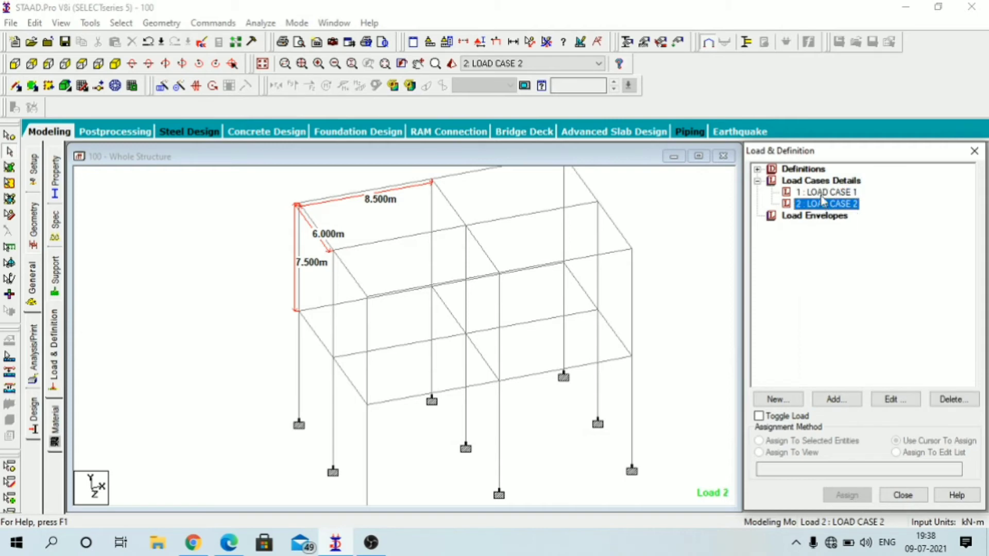
left_click(822, 195)
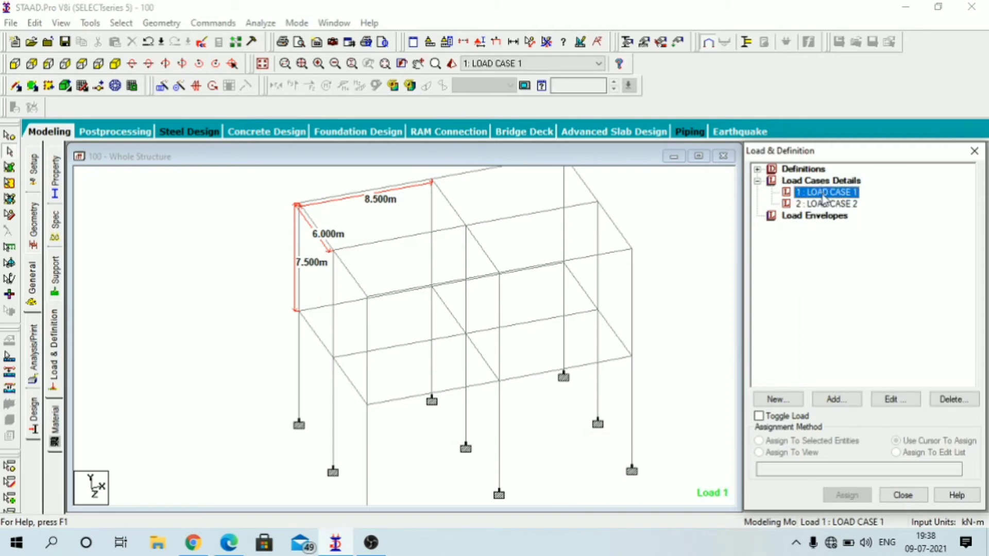
left_click(849, 403)
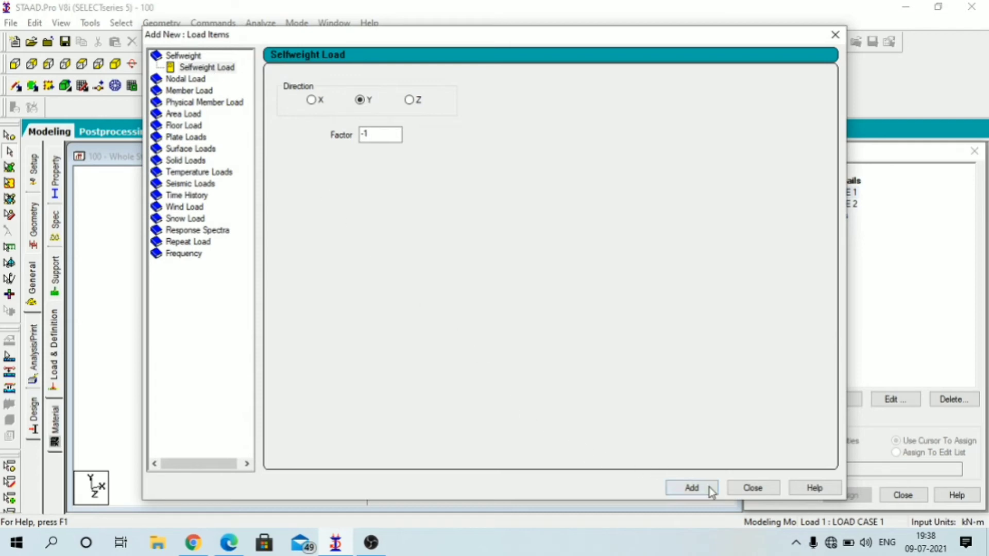
left_click(692, 487)
left_click(752, 488)
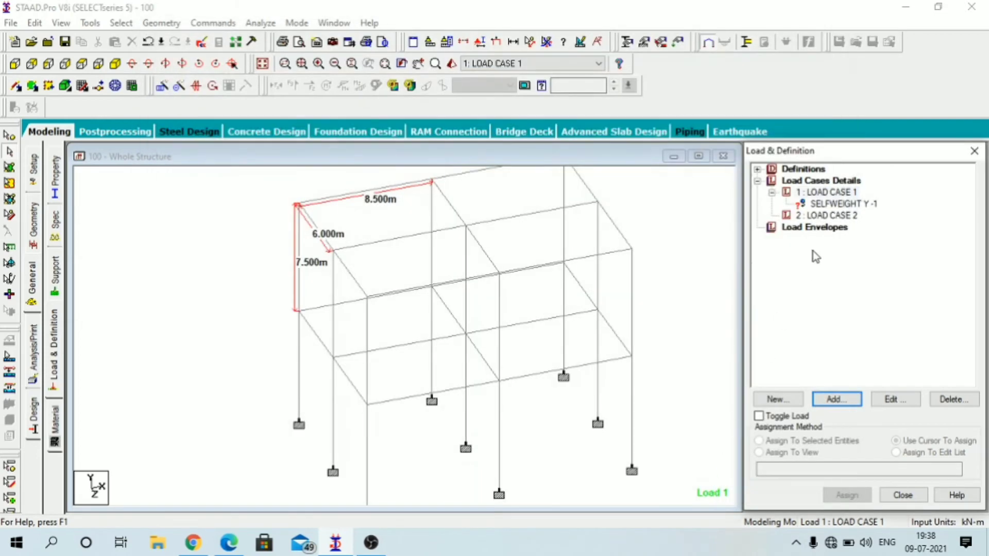
Step: Start a floor load for load case 2 with a pressure of -5 kN/m2 in the global Y direction
left_click(816, 215)
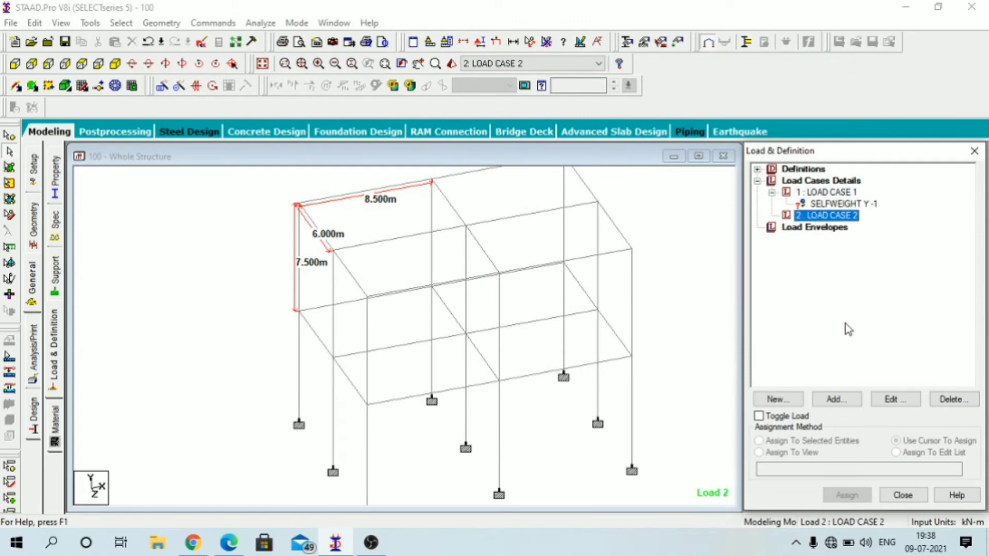
left_click(849, 401)
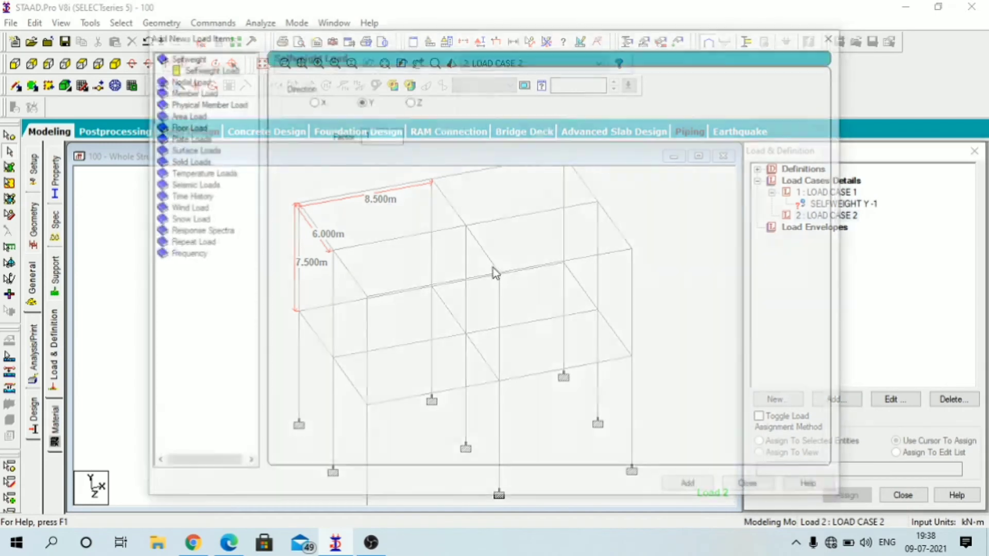
left_click(183, 126)
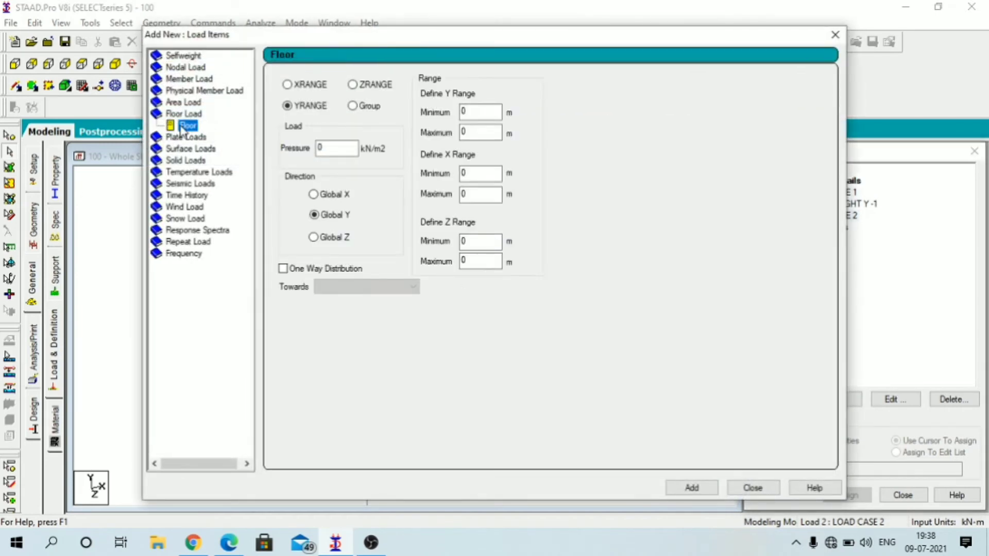
left_click(352, 152)
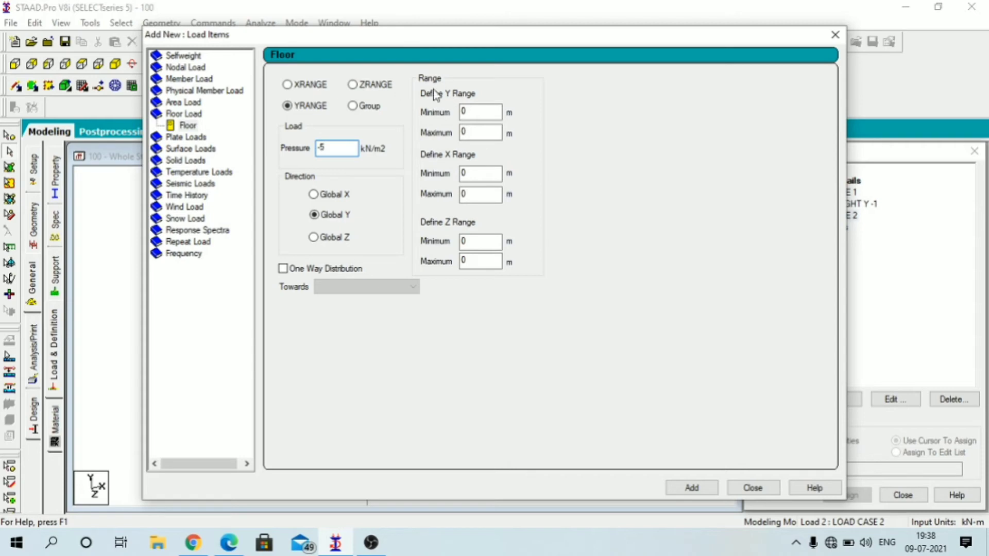
Step: Set the floor load's Y range minimum and maximum both to 7.5 m, checking the levels against the frame
left_click_drag(453, 40, 477, 420)
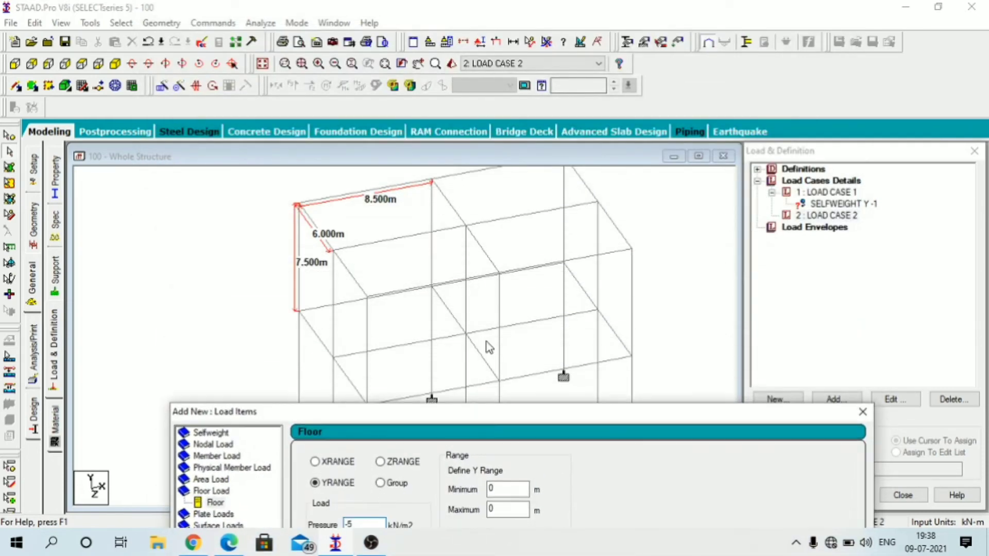
middle_click_drag(488, 346, 426, 260)
left_click(490, 466)
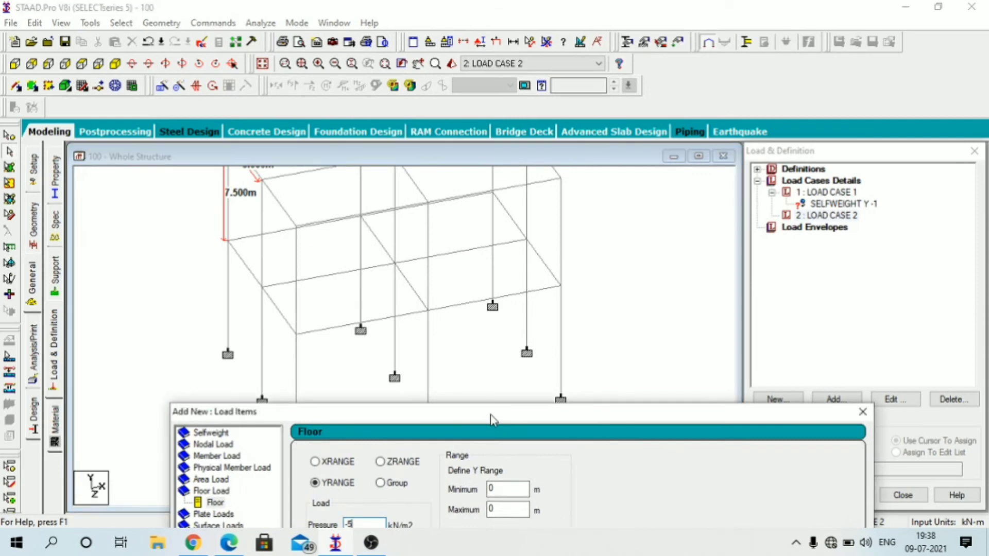
left_click_drag(493, 417, 550, 366)
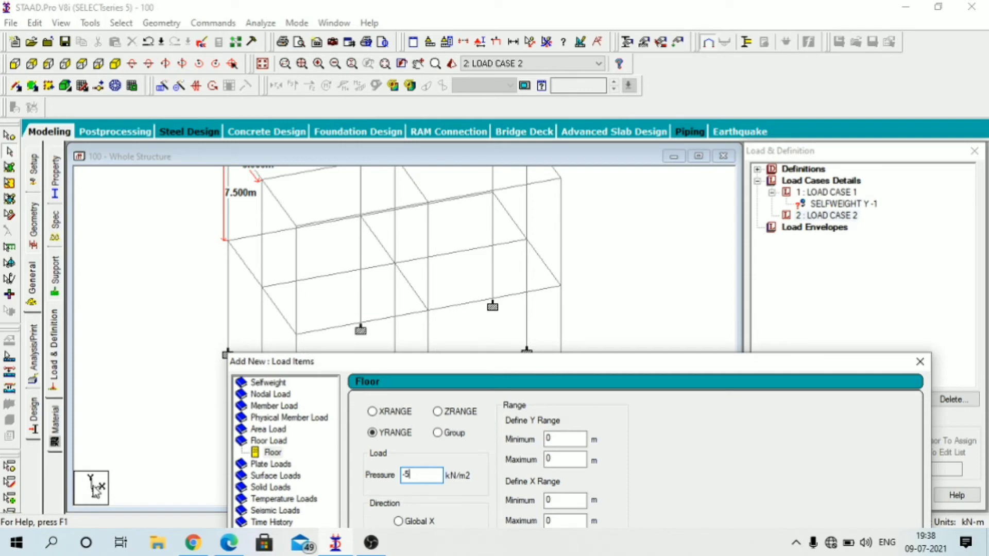
middle_click_drag(235, 309, 158, 368)
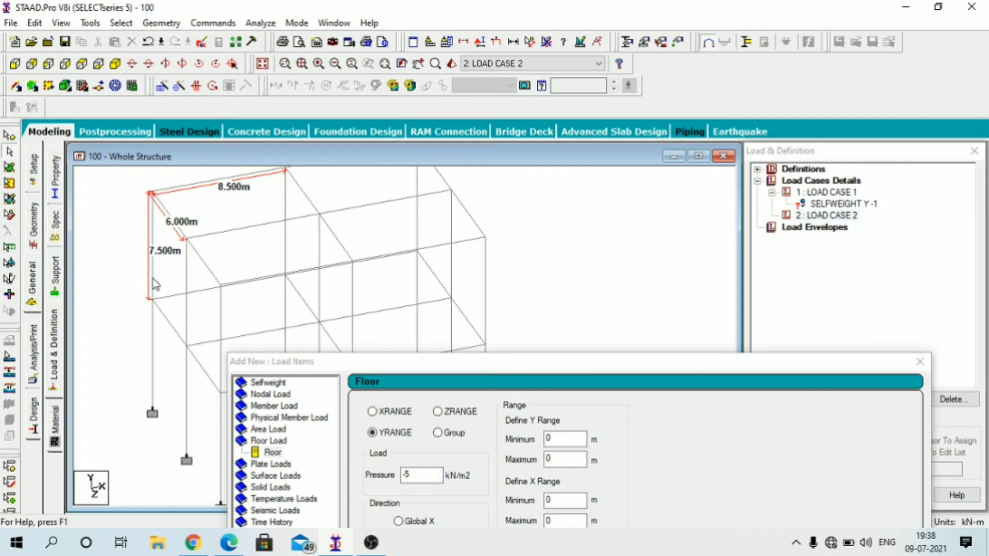
middle_click_drag(158, 383, 122, 369)
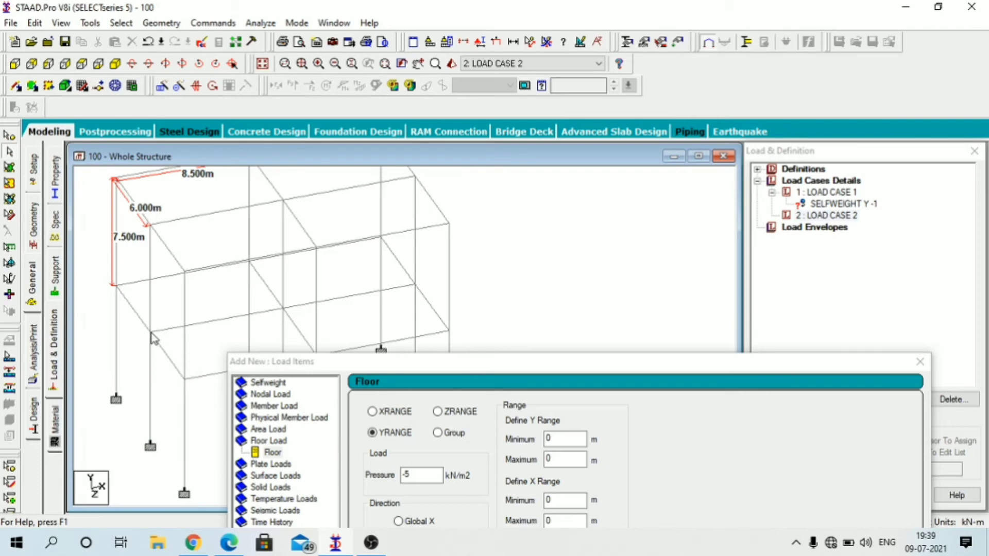
left_click(571, 437)
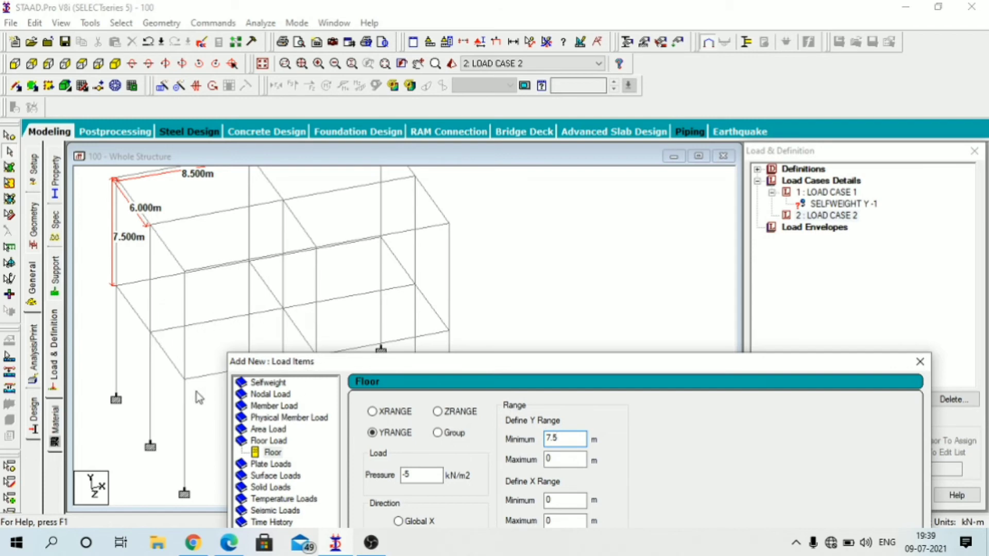
key("Tab")
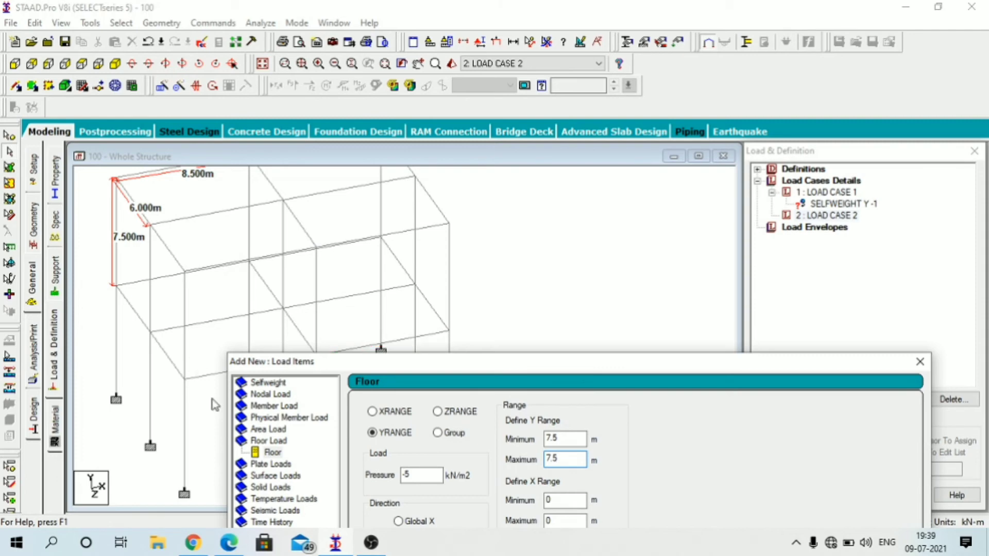
Step: Set the floor load's X range maximum to 8.5 m to cover the first bay, leaving the minimum at 0
left_click_drag(562, 363, 717, 213)
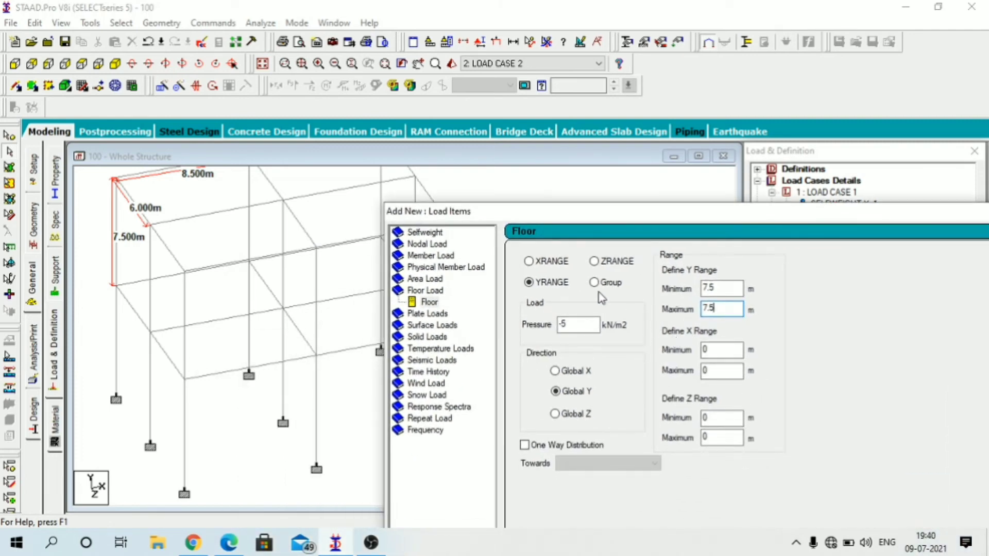
left_click_drag(559, 214, 634, 396)
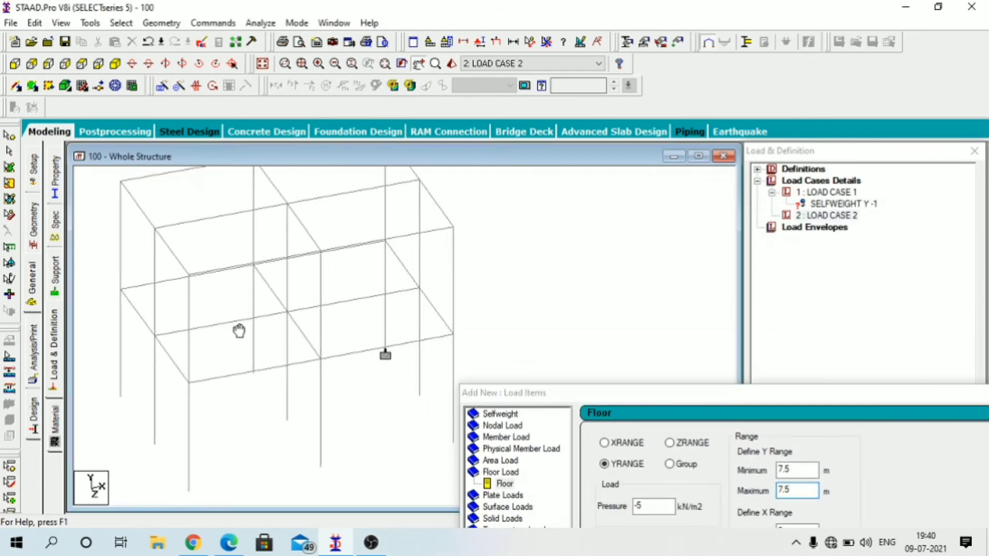
middle_click_drag(237, 331, 252, 361)
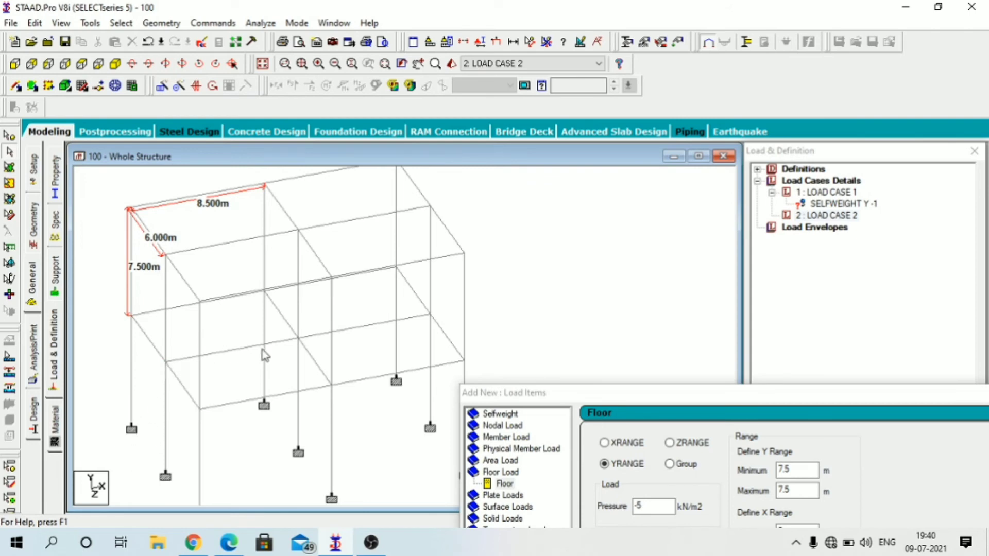
left_click_drag(635, 405, 361, 154)
left_click(521, 300)
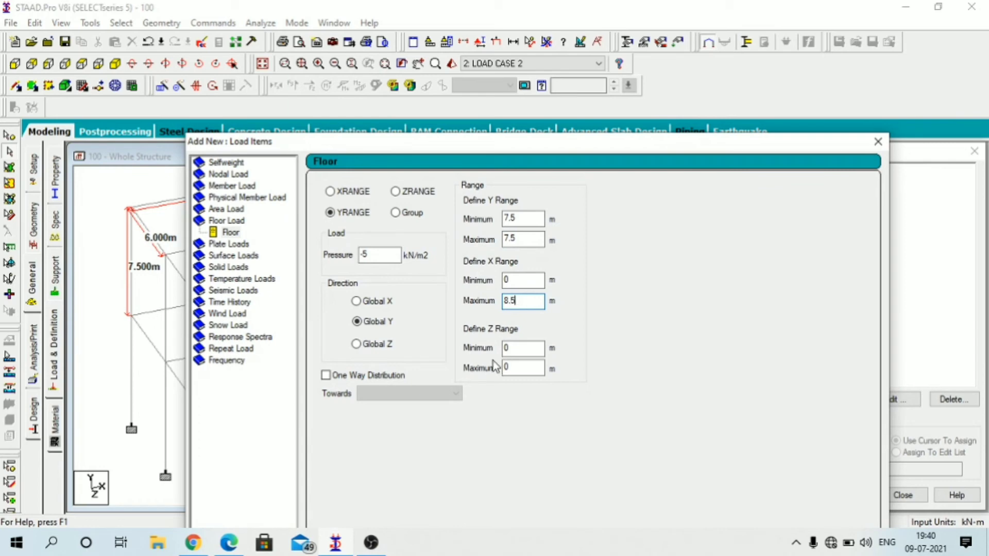
Step: Set the floor load's Z range from 6 to 12 m and add the load to load case 2
left_click_drag(499, 144, 781, 290)
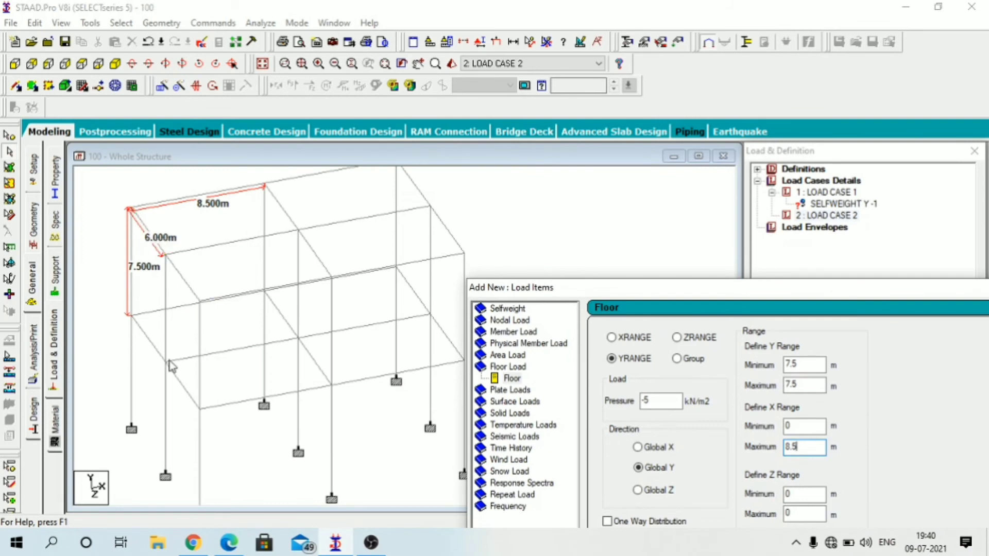
scroll(167, 399, "up", 2)
scroll(163, 396, "up", 1)
middle_click_drag(162, 396, 218, 381)
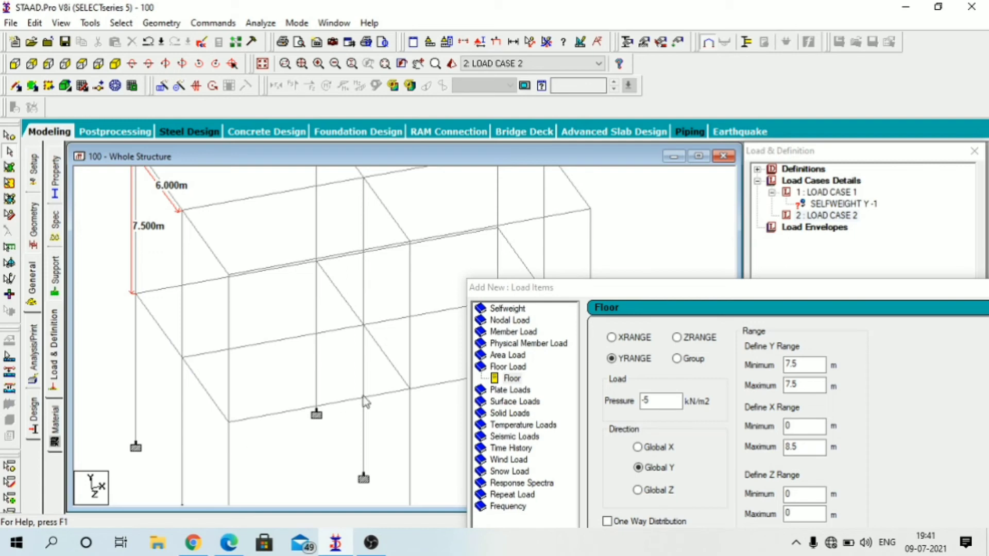
left_click_drag(552, 287, 223, 128)
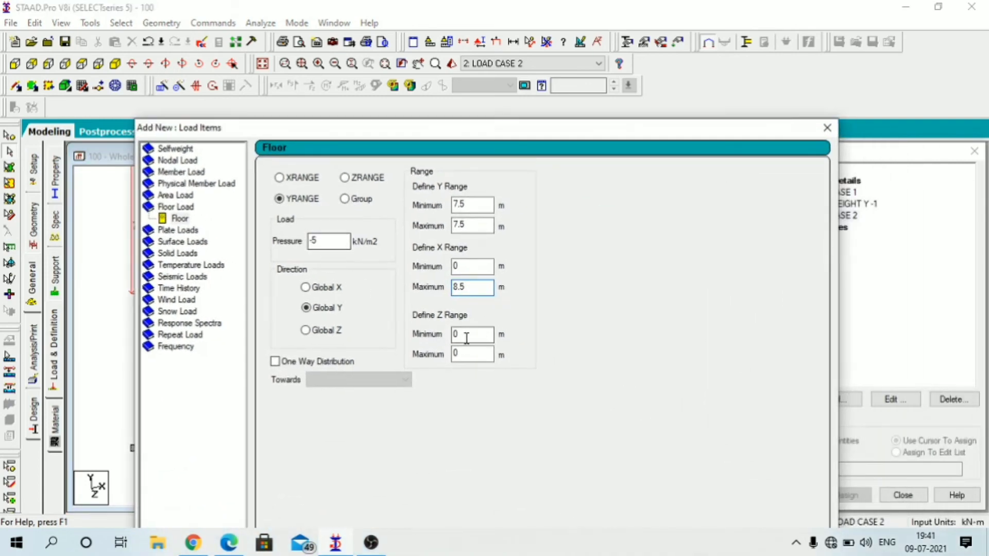
key("Tab")
key("Tab")
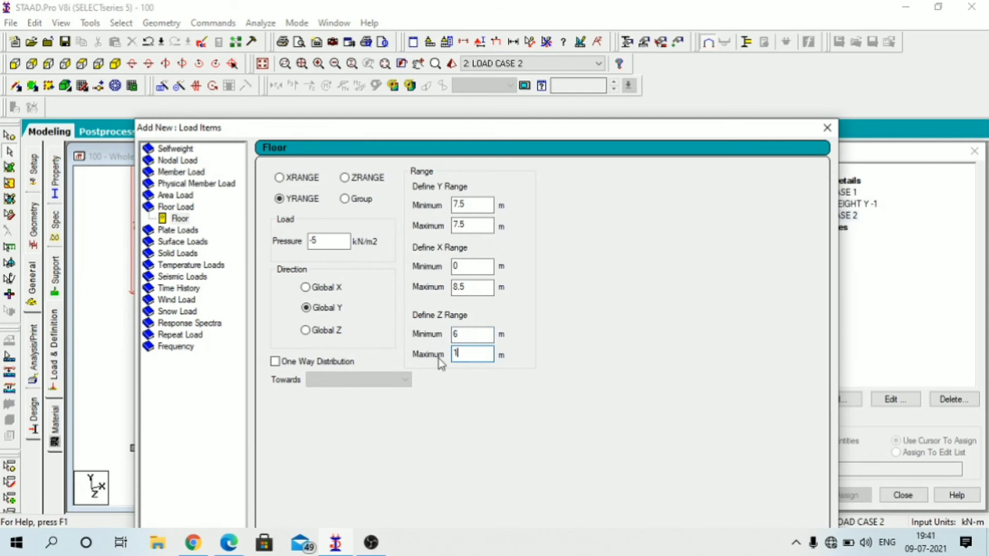
left_click_drag(365, 128, 669, 338)
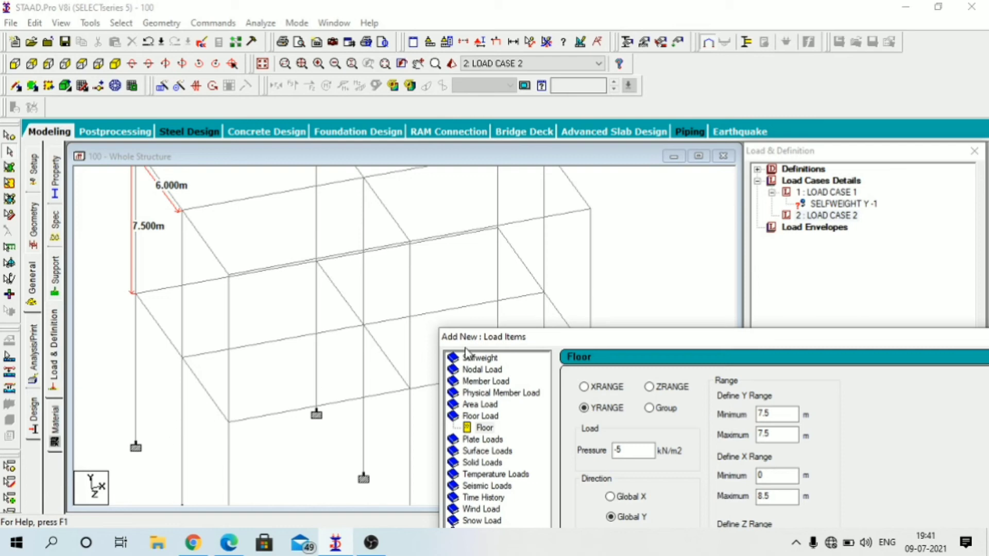
left_click_drag(572, 339, 191, 11)
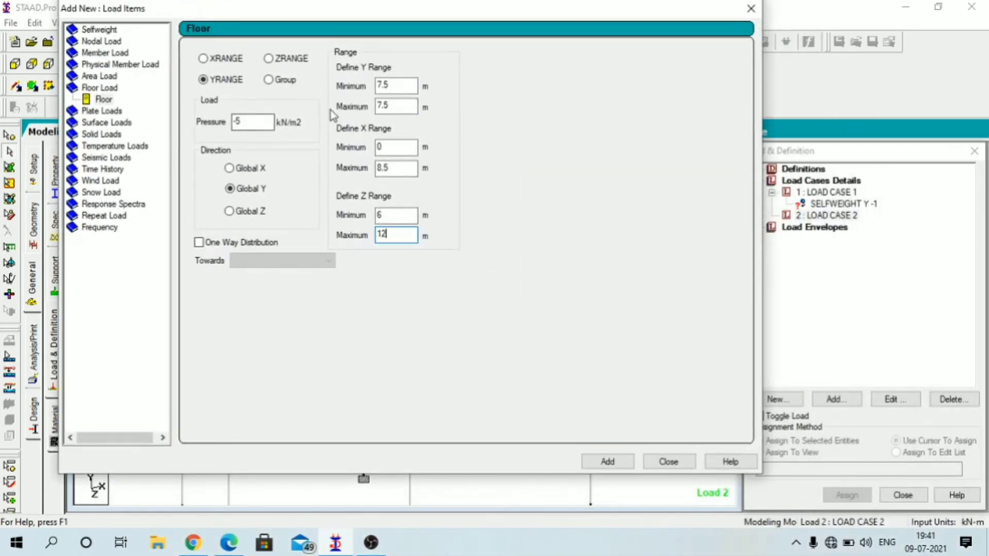
left_click(613, 464)
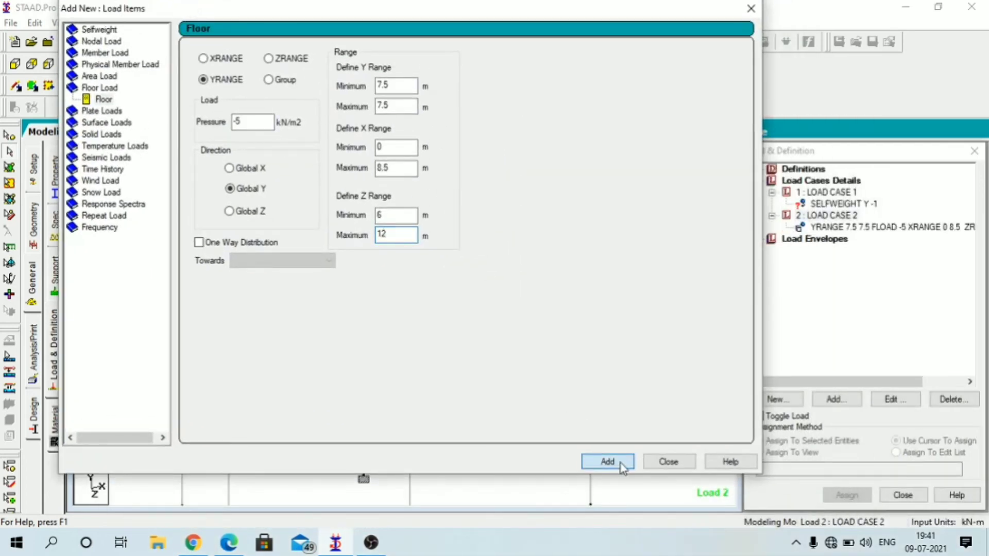
Step: Finish adding load items and assign the load case 1 selfweight to the whole structure using the Assign To View method
left_click(668, 462)
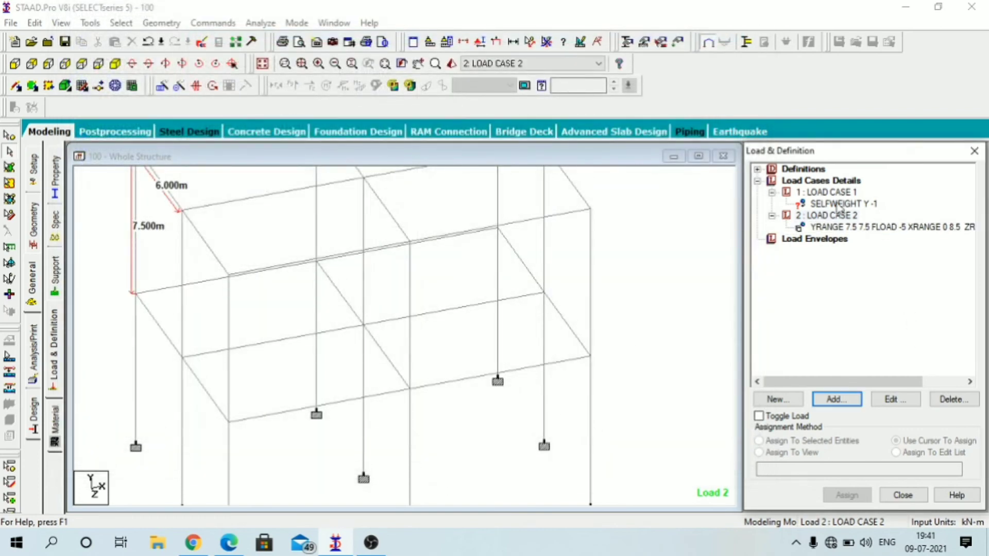
left_click(842, 204)
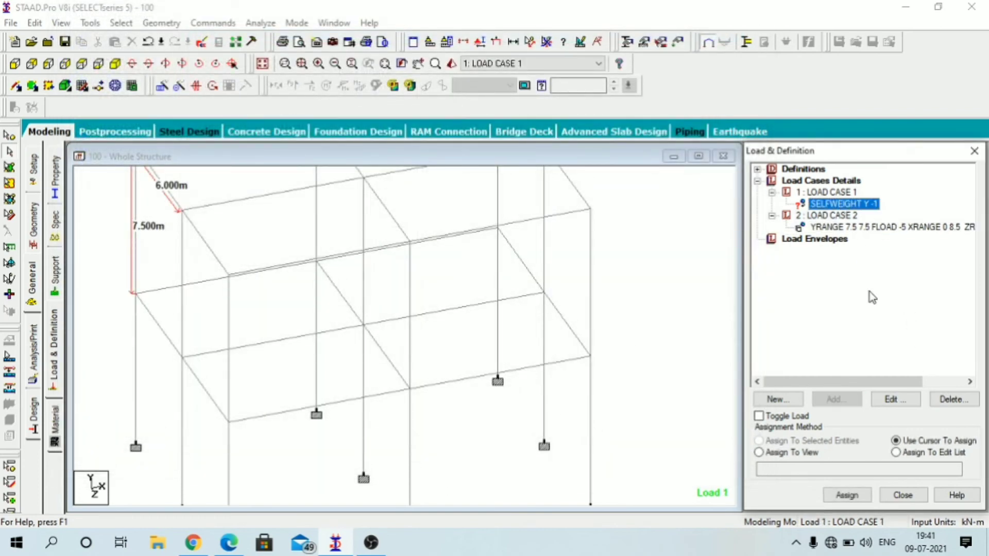
scroll(338, 301, "down", 5)
middle_click_drag(373, 327, 381, 332)
left_click(838, 207)
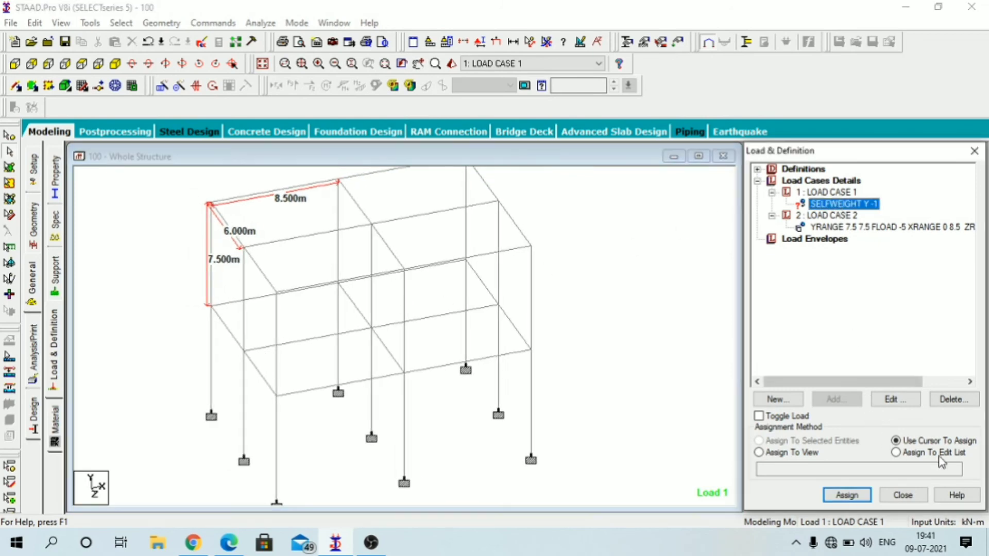
left_click(759, 453)
left_click(846, 494)
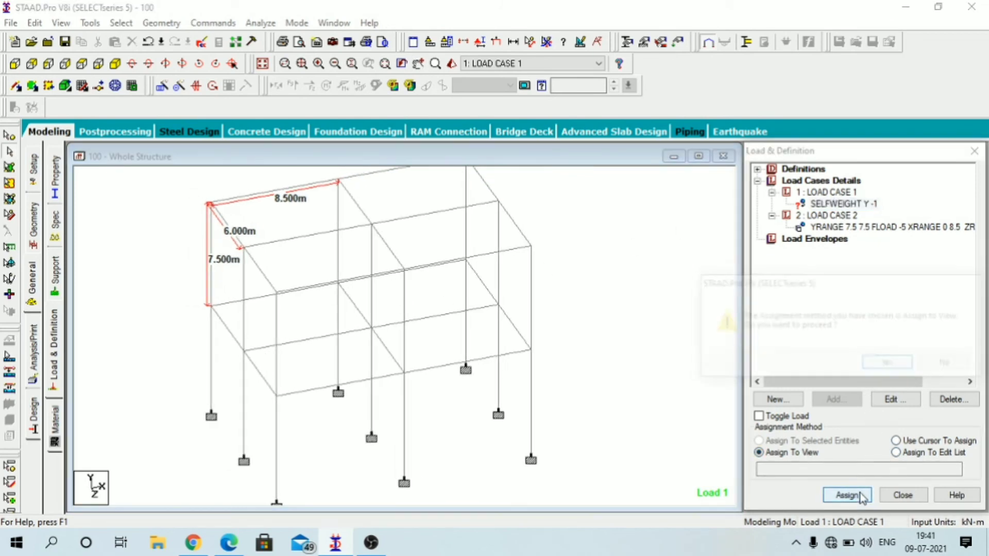
left_click(870, 365)
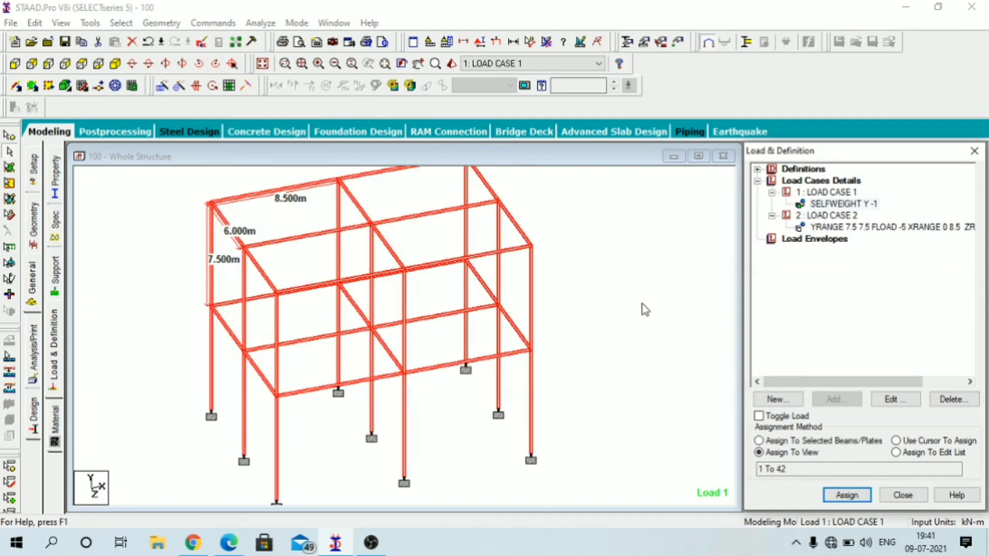
Step: Inspect the load case 2 floor load distribution on the frame, declining the auto save and clearing the member selection
left_click(881, 231)
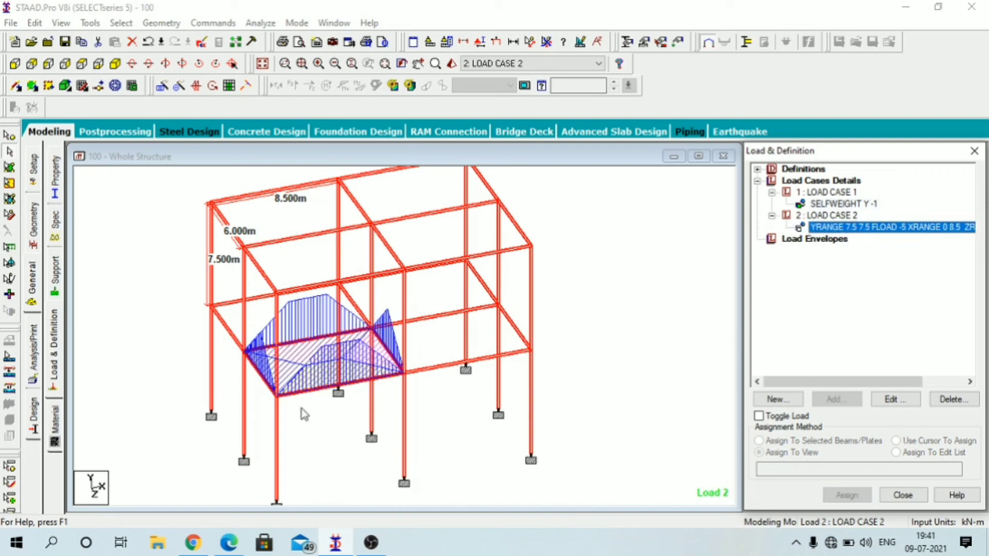
scroll(276, 395, "up", 1)
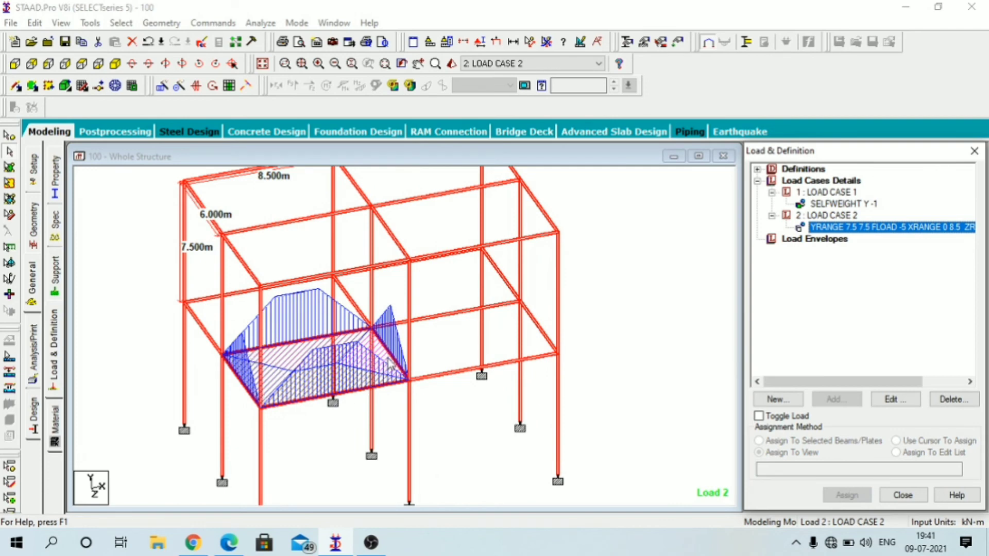
scroll(256, 370, "up", 7)
scroll(255, 368, "down", 8)
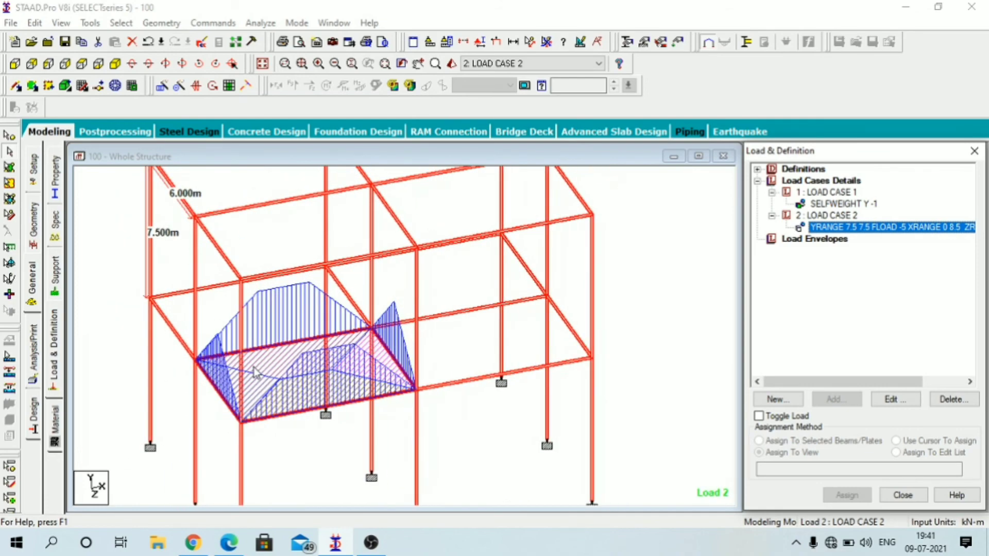
scroll(255, 369, "down", 4)
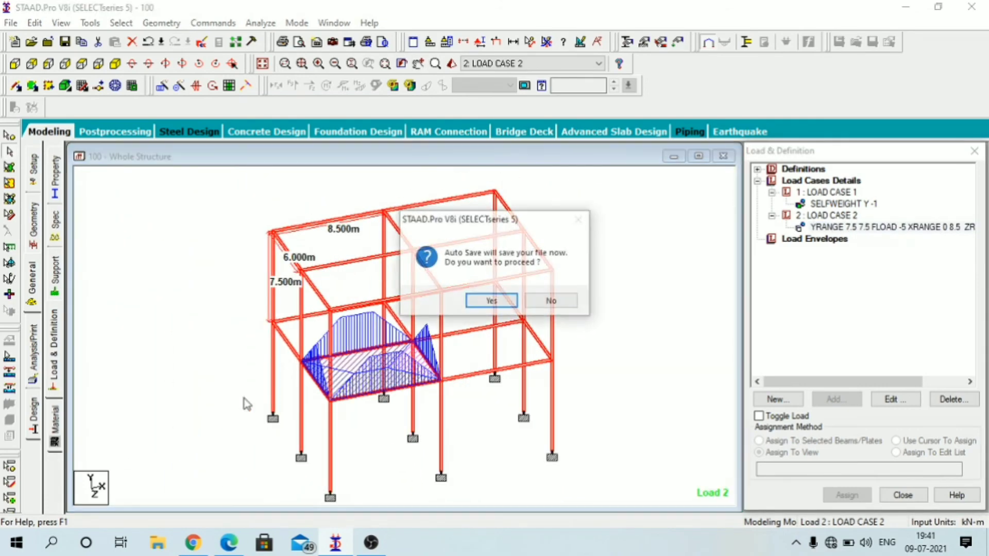
left_click(571, 303)
left_click(228, 337)
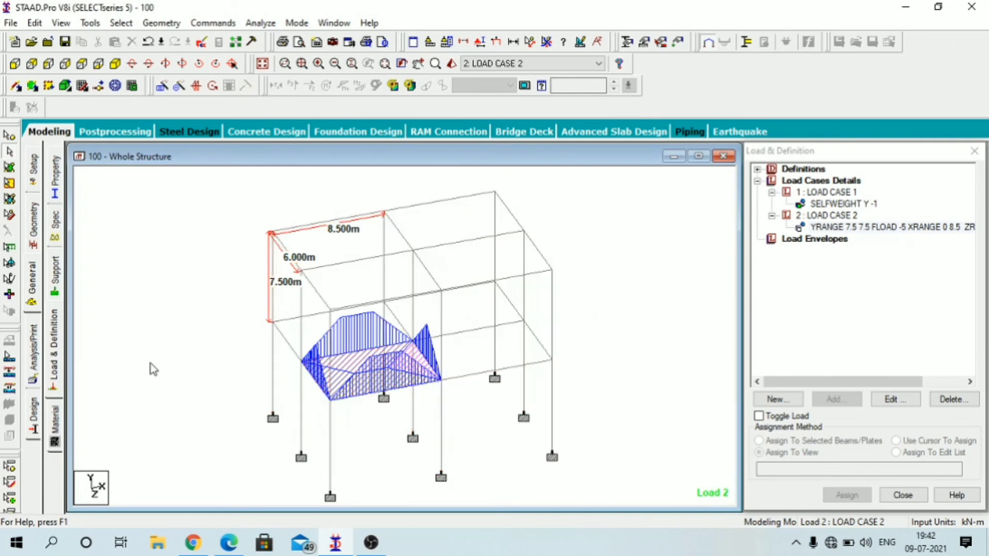
Step: Add a Perform Analysis command with the No Print option
left_click(33, 350)
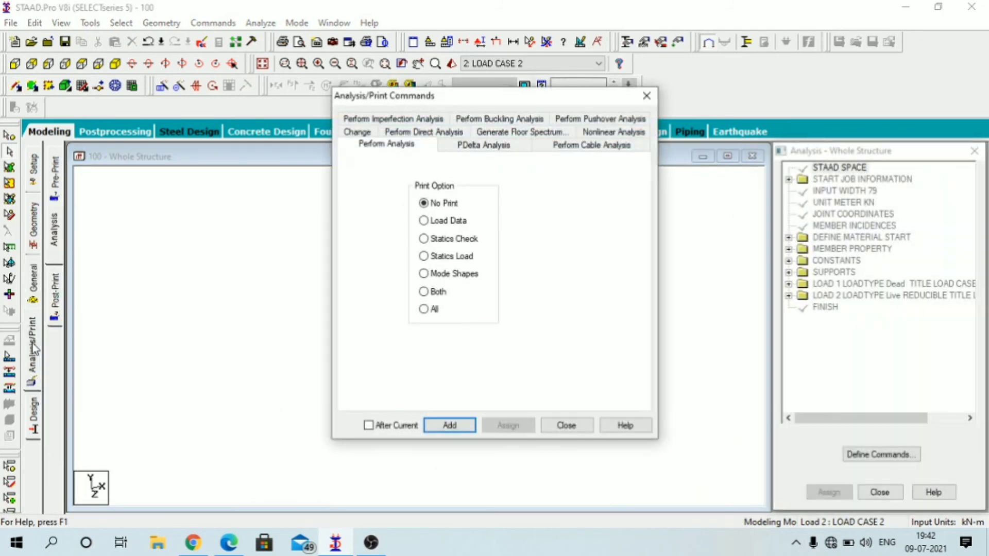
left_click(456, 427)
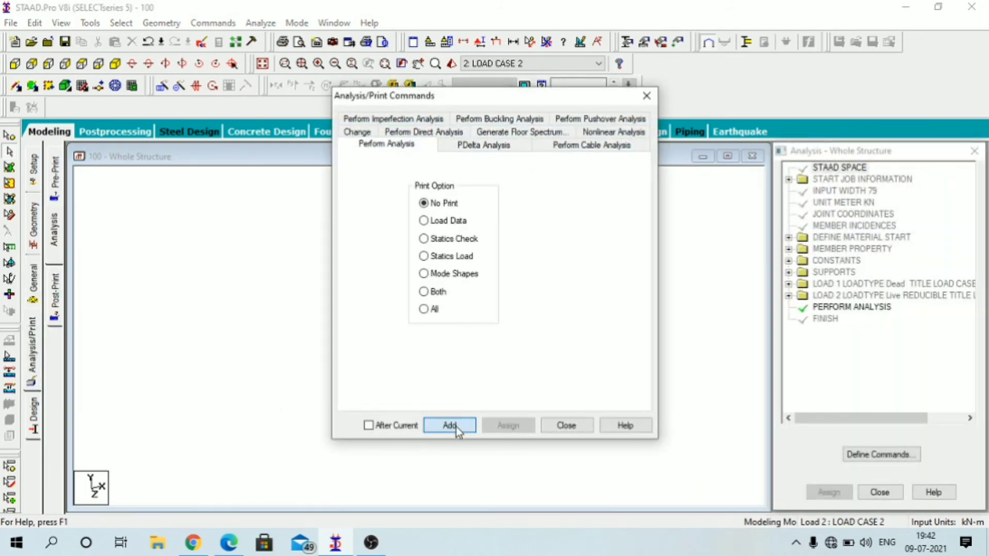
left_click(566, 426)
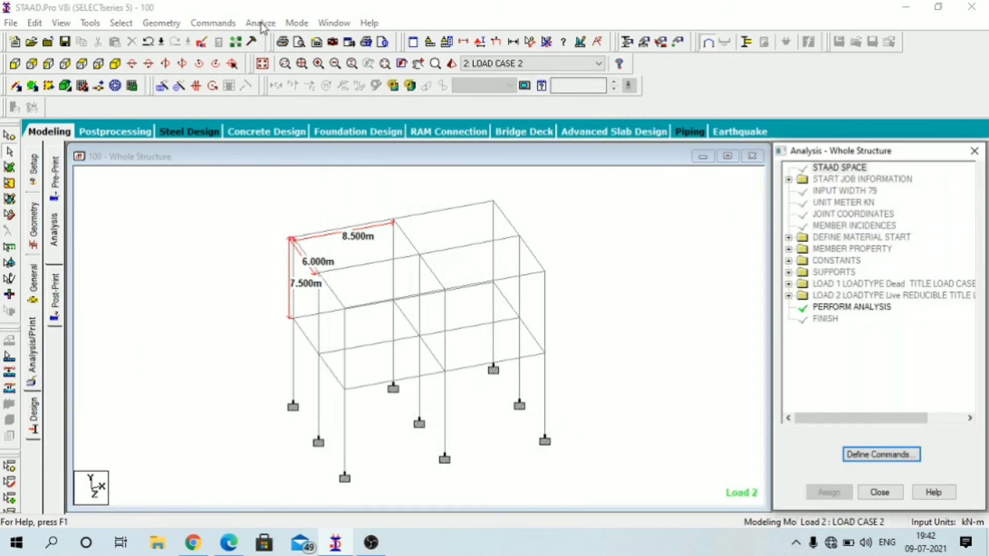
Step: Save the structure, run the analysis and go to post-processing mode with the results setup accepted
left_click(261, 23)
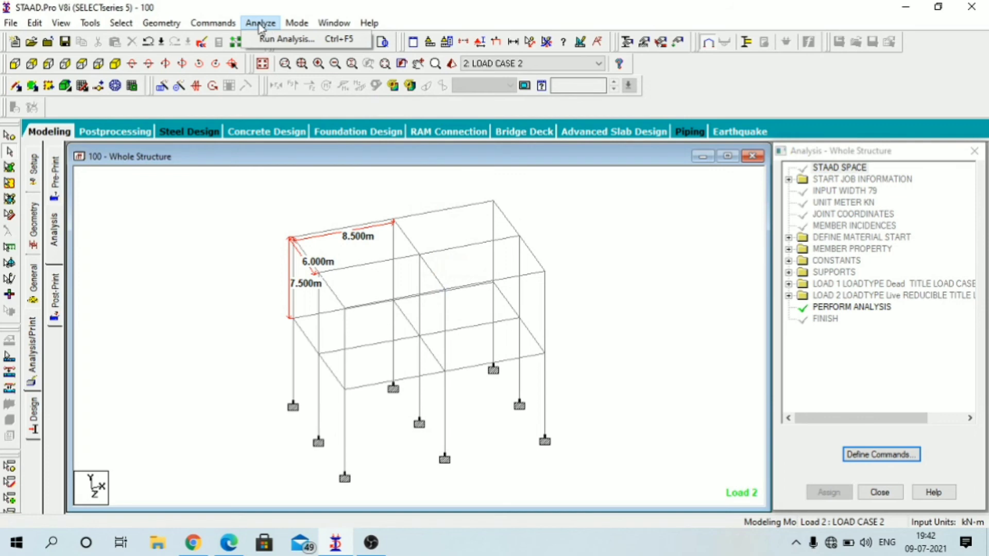
left_click(298, 41)
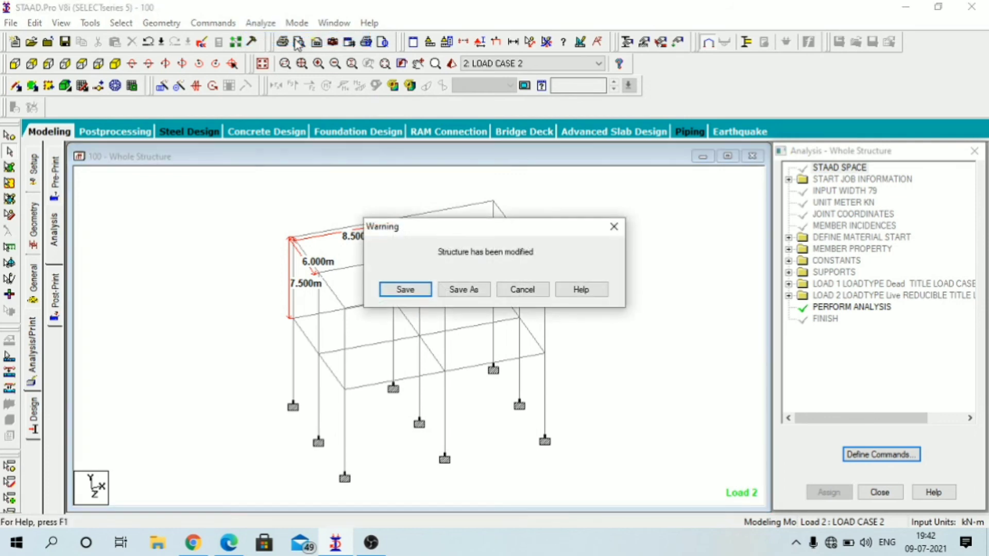
left_click(406, 289)
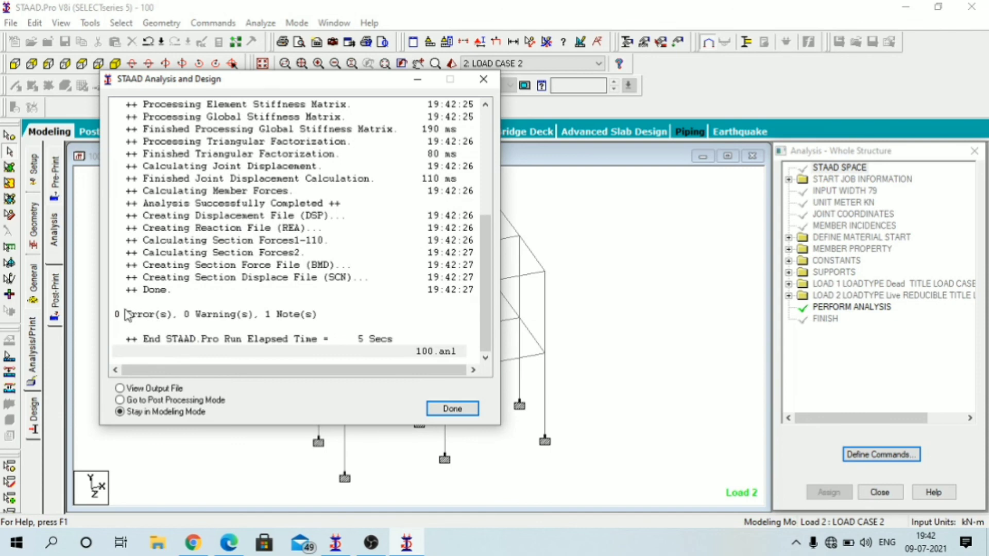
left_click(120, 400)
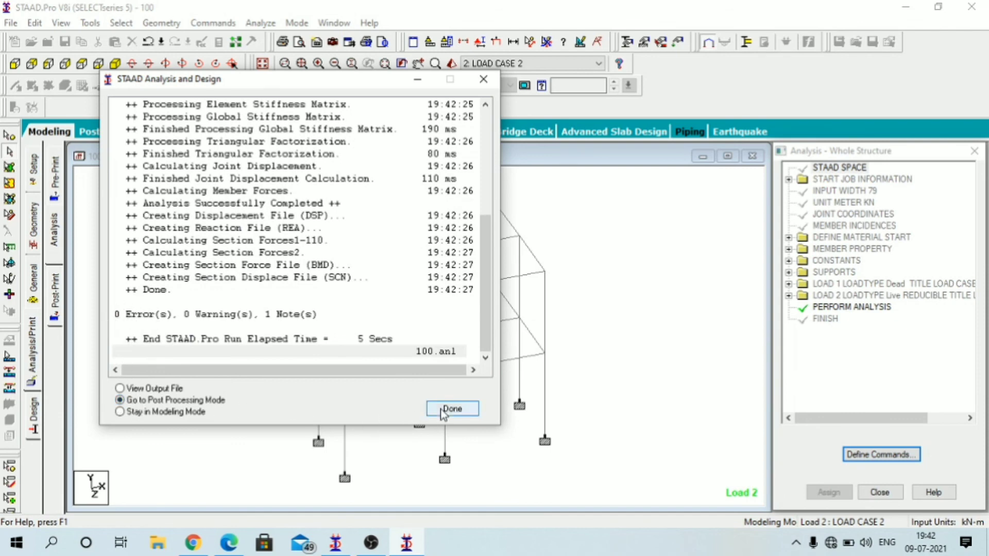
left_click(443, 408)
left_click(518, 382)
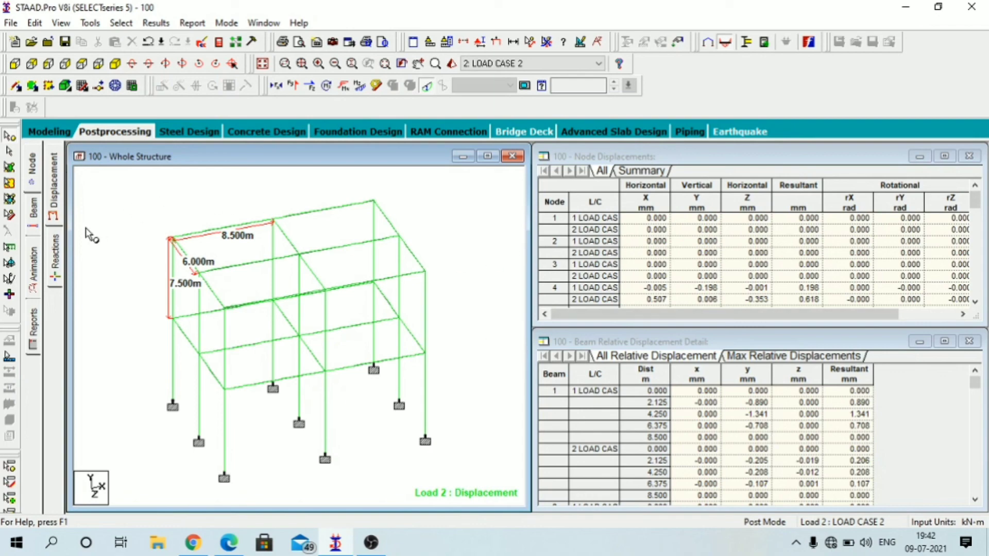
Step: Review the support reactions and the beam forces with the bending diagram for load case 2
left_click(54, 255)
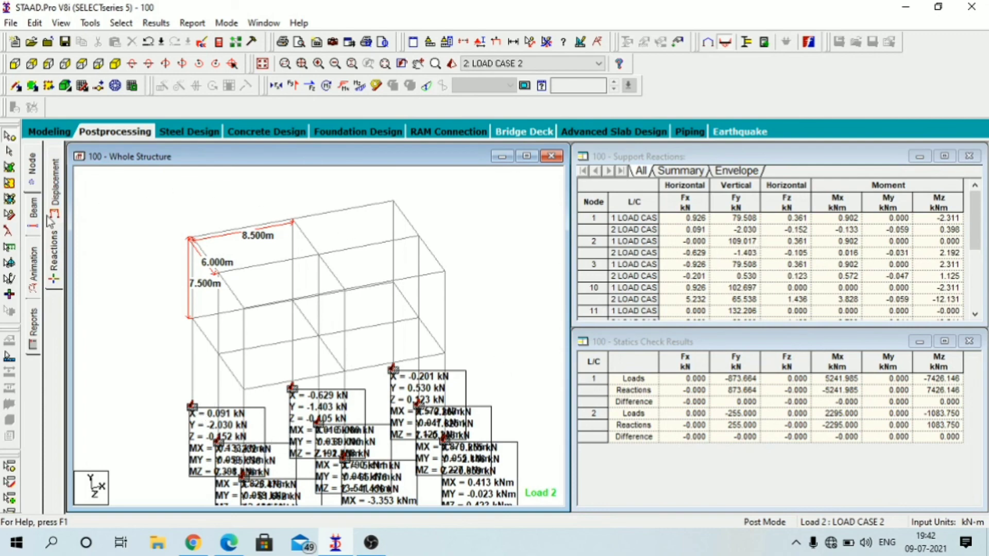
left_click(29, 212)
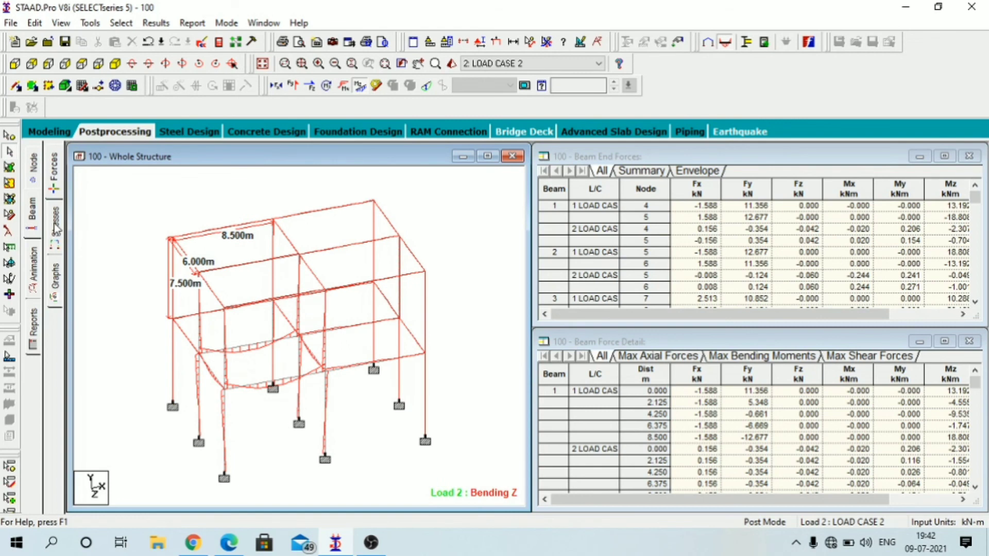
Step: Examine the beam graphs of moment, shear and axial force for two upper-level beams and a rear ground-floor column
left_click(60, 290)
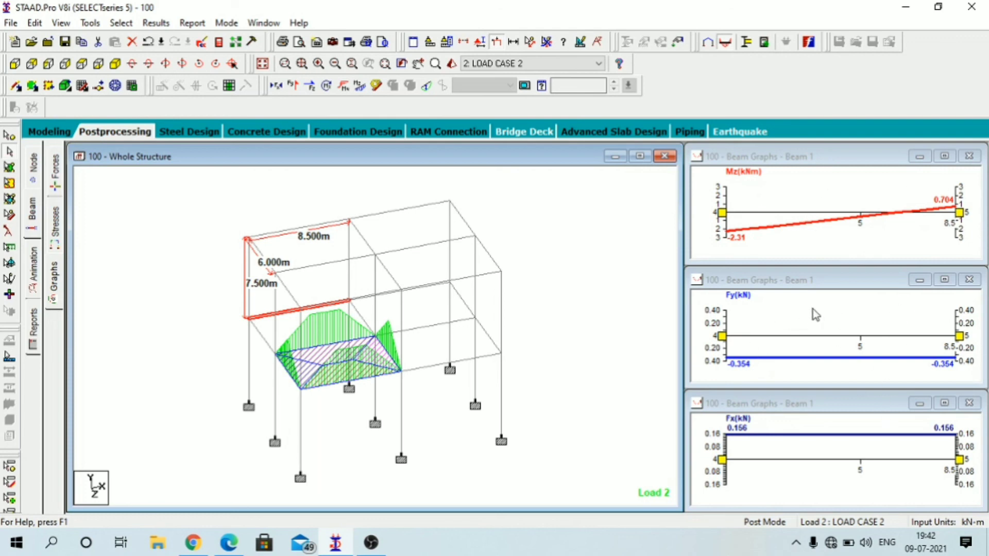
left_click(466, 224)
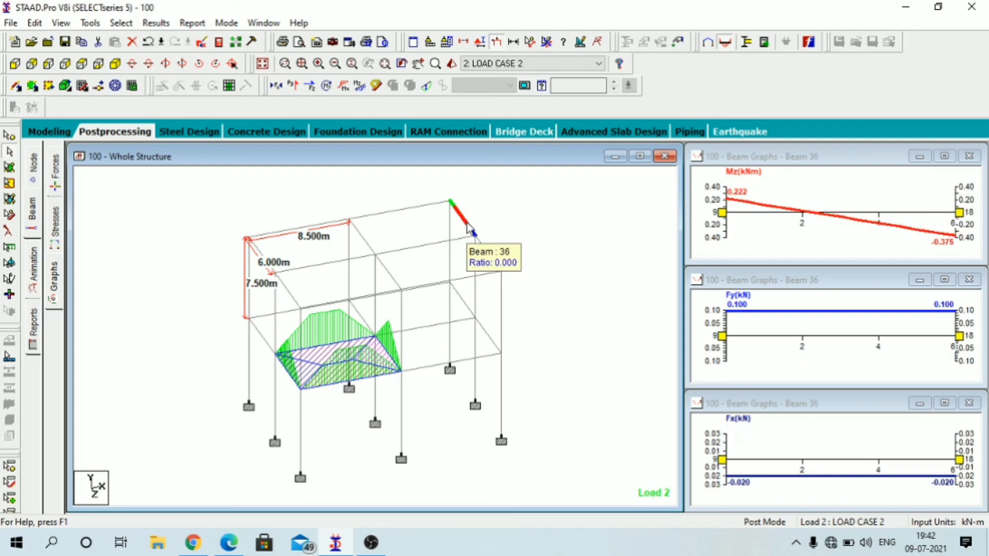
left_click(419, 247)
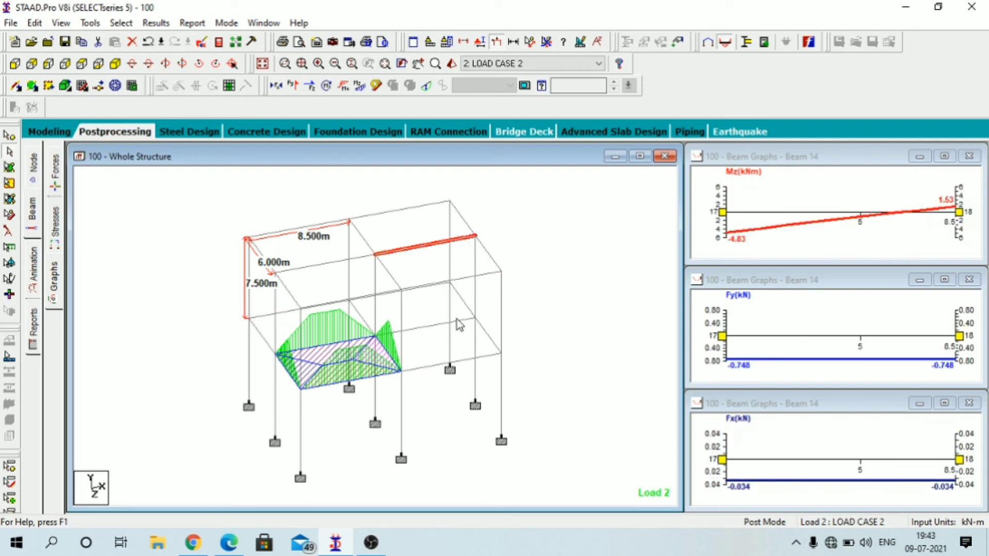
left_click(449, 350)
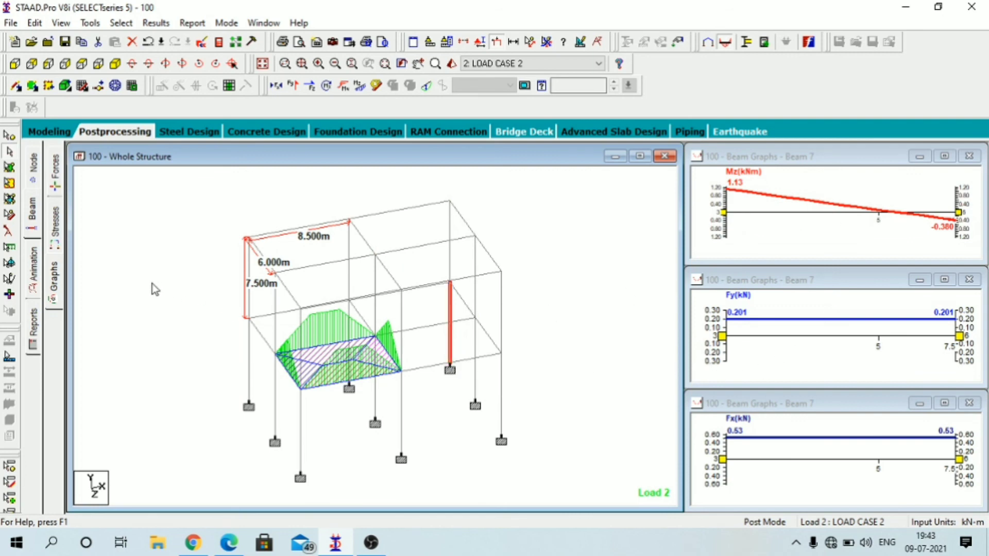
Step: Play the deflection animation of the frame for load case 2, and return to the beam forces results
left_click(33, 265)
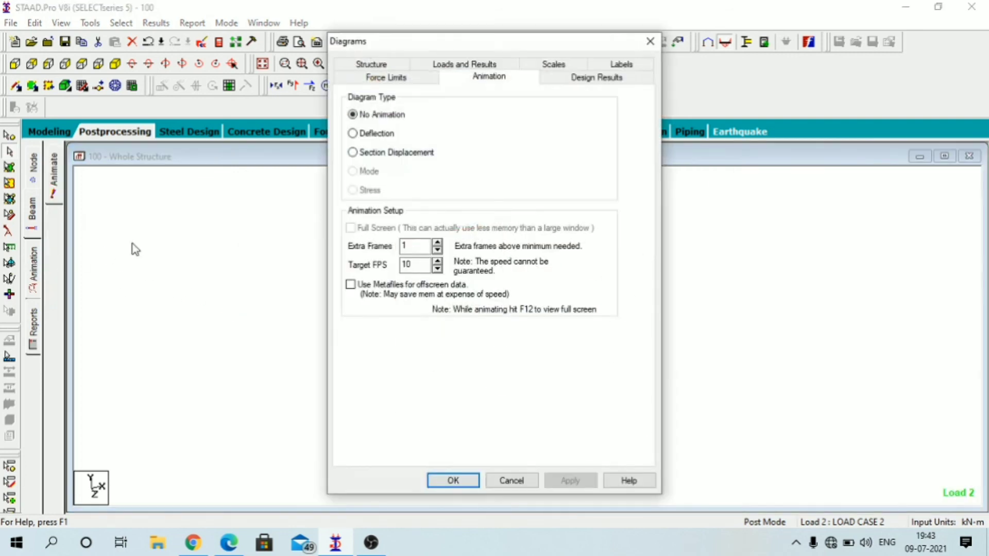
left_click(353, 134)
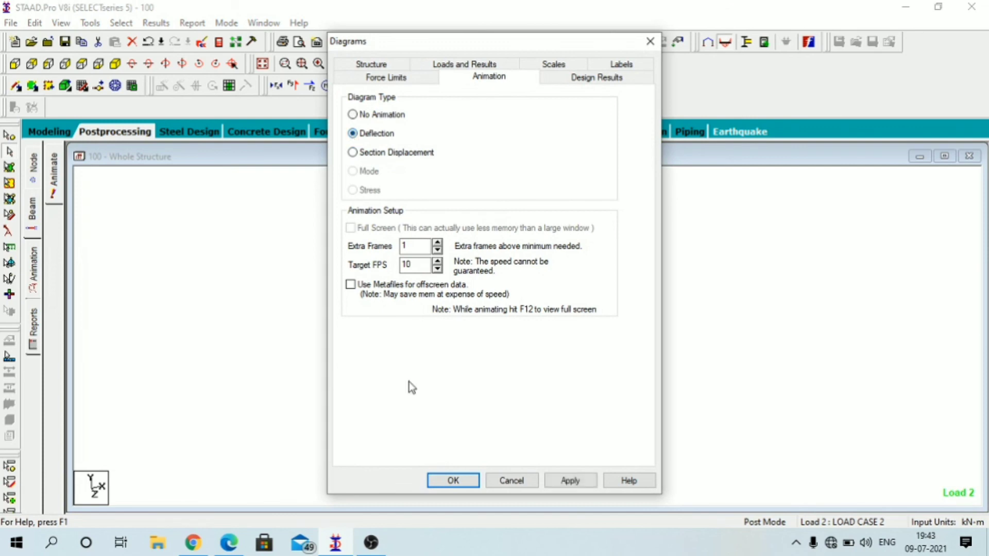
left_click(452, 480)
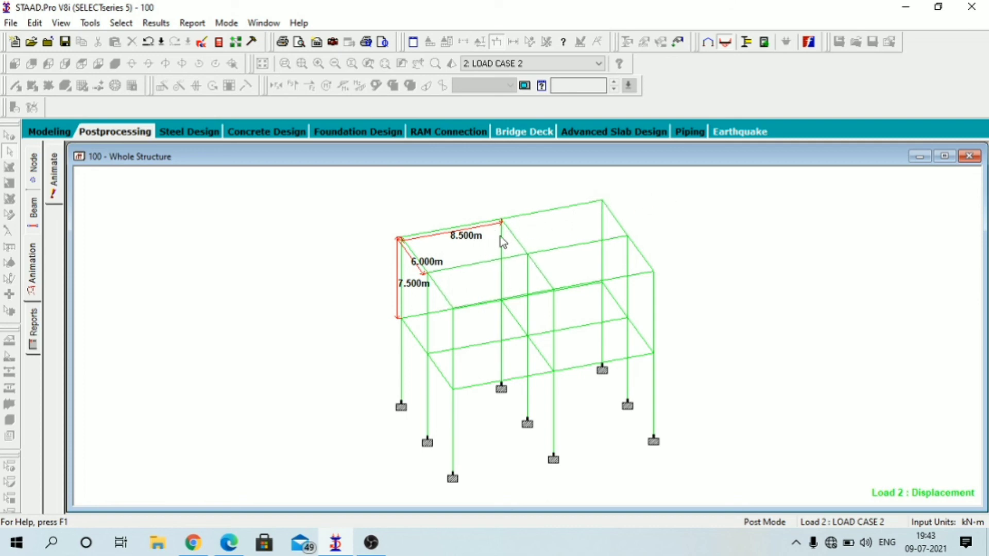
left_click(34, 209)
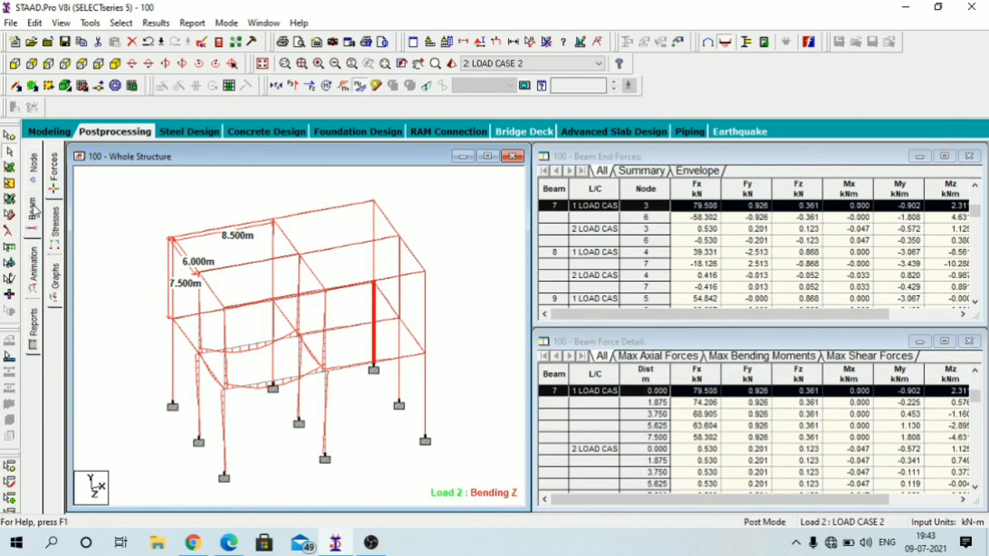